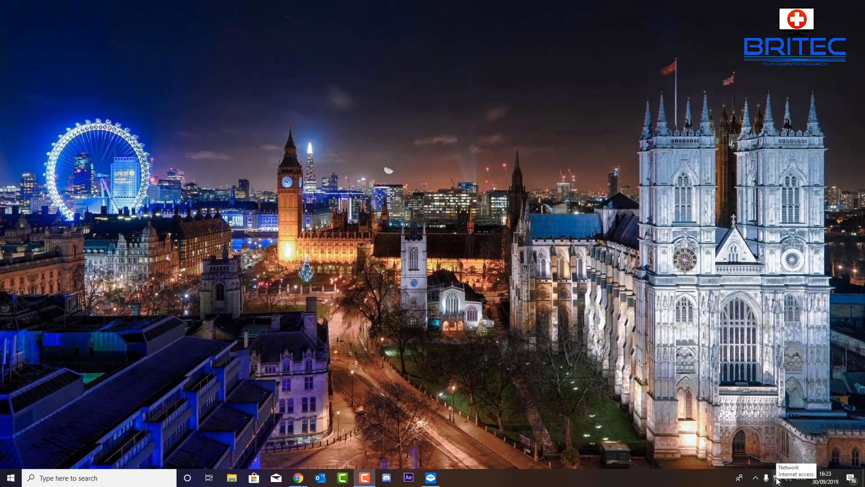
# - Open Network Connections from the tray network icon via Network & Internet settings and Change adapter options
pyautogui.click(776, 480)
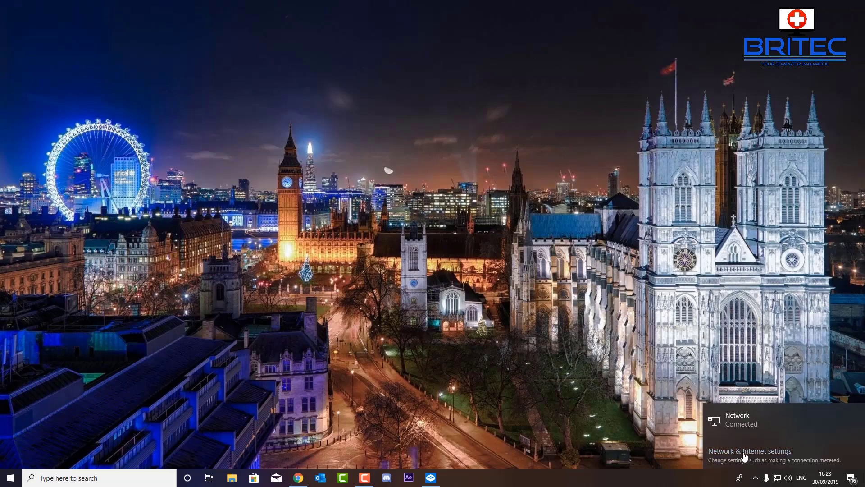
pyautogui.click(744, 453)
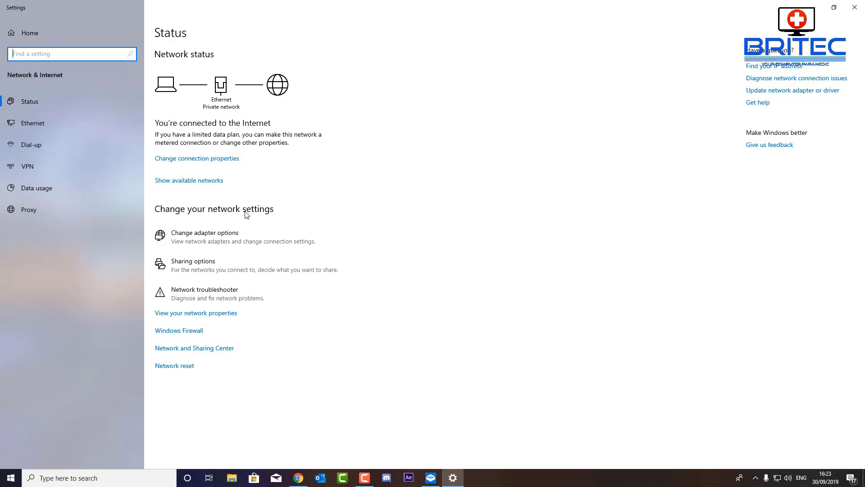
pyautogui.click(205, 236)
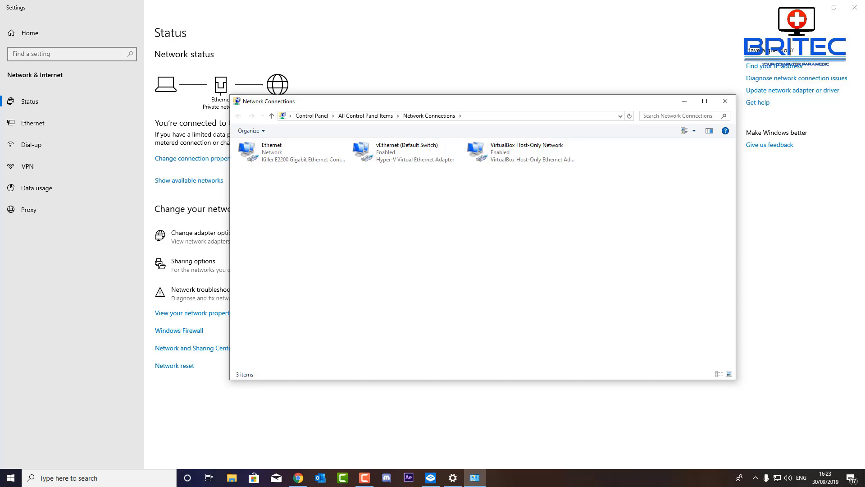
# - Bridge the Ethernet and vEthernet (Default Switch) adapters into a new Network Bridge
pyautogui.press('F10')
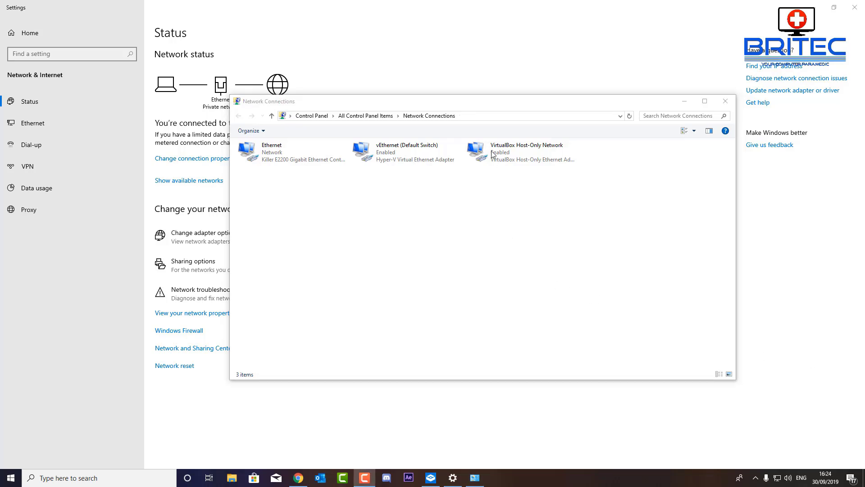
pyautogui.moveTo(536, 107); pyautogui.dragTo(504, 111)
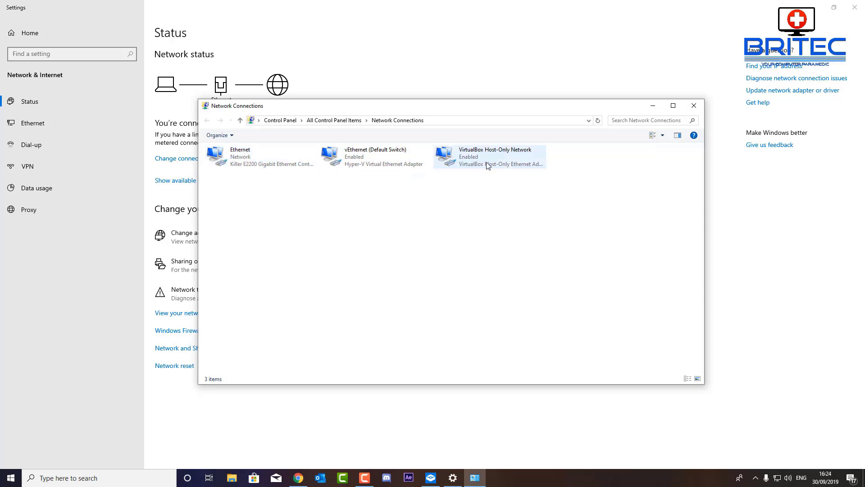
pyautogui.click(261, 166)
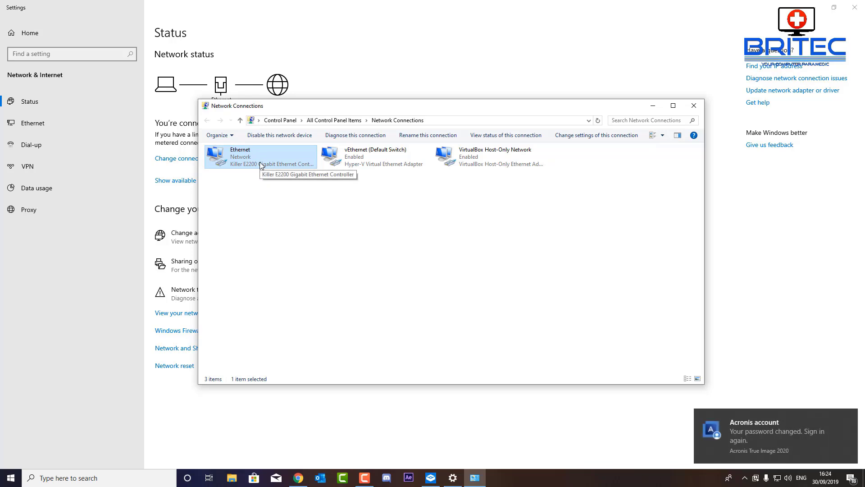
pyautogui.keyDown('ctrl'); pyautogui.click(377, 159); pyautogui.keyUp('ctrl')
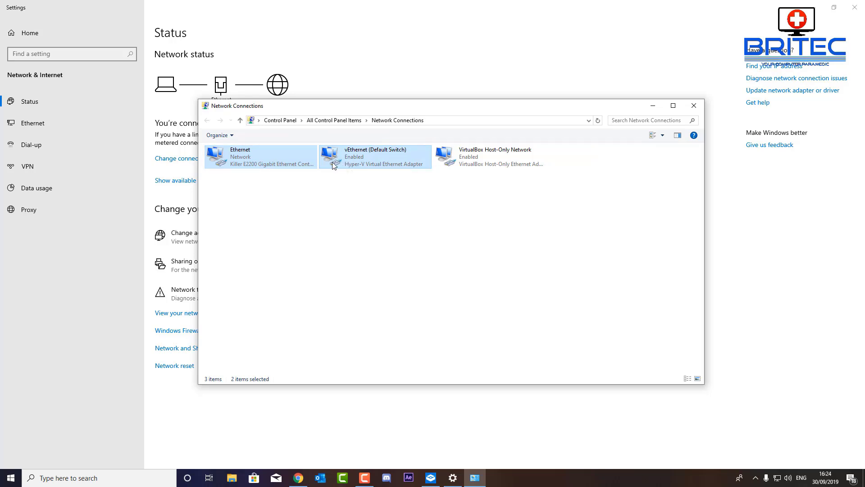
pyautogui.rightClick(333, 163)
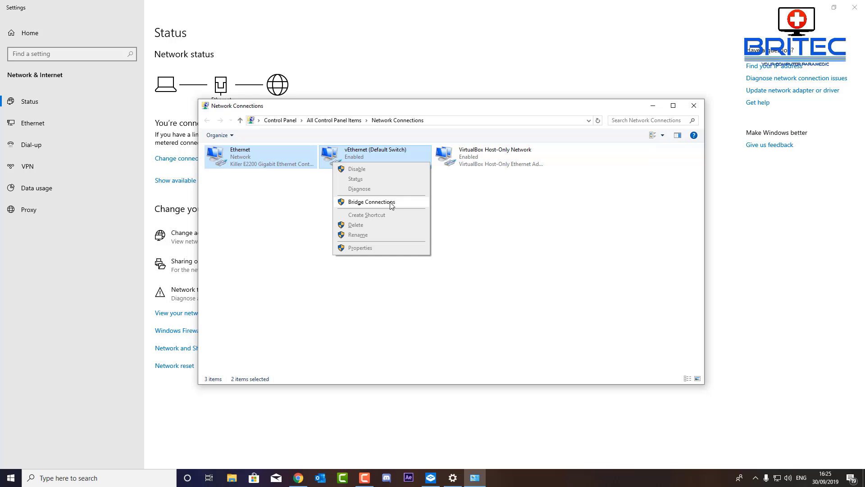
pyautogui.click(391, 206)
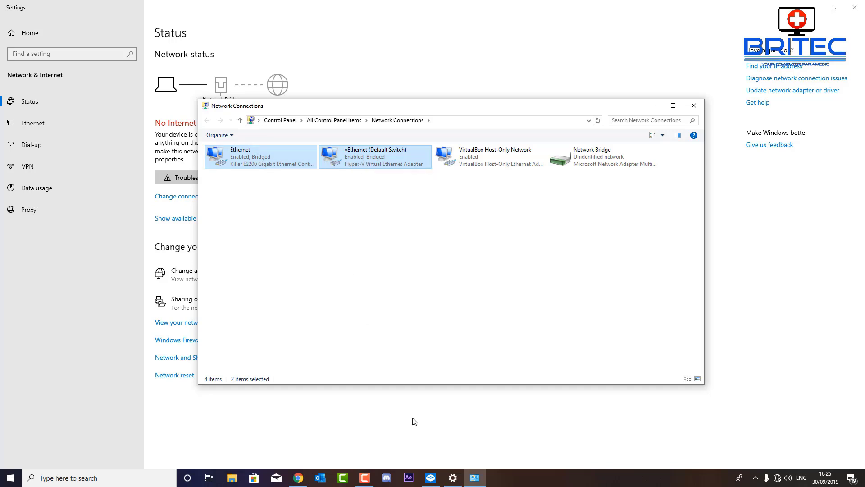
pyautogui.click(430, 478)
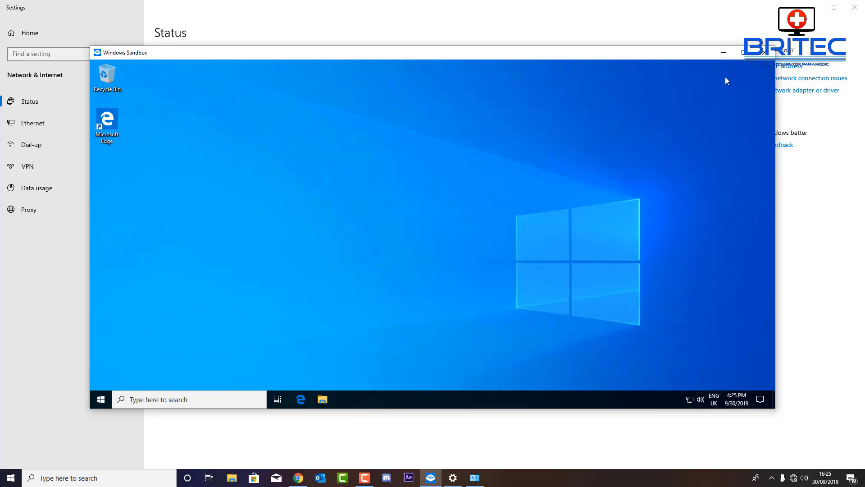
pyautogui.click(723, 52)
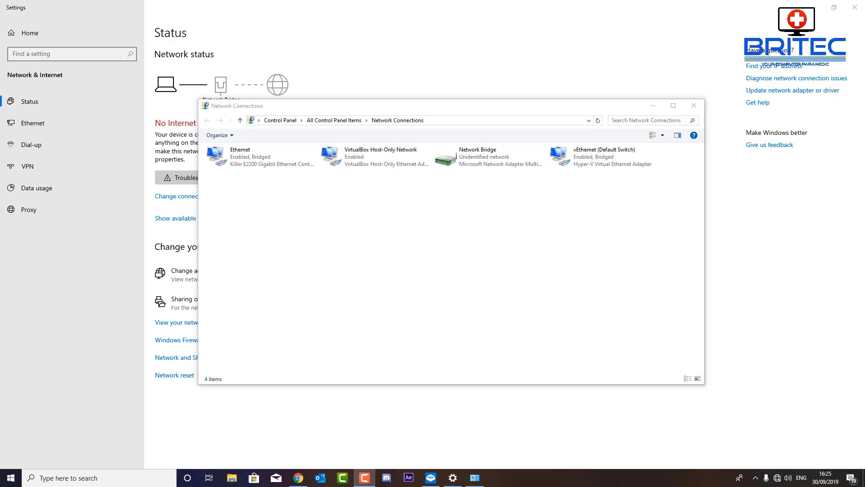
# - Delete the Network Bridge, allow the ZoneAlarm prompt, and close Network Connections and Settings
pyautogui.click(484, 157)
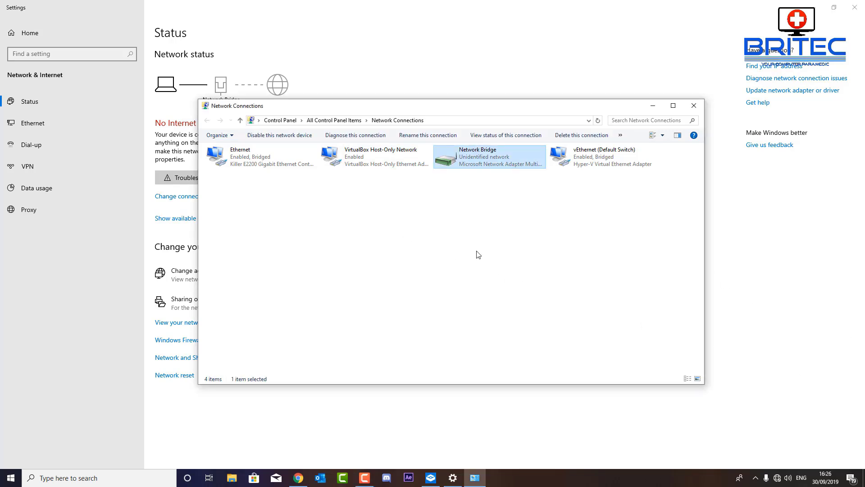
pyautogui.rightClick(476, 161)
pyautogui.click(500, 210)
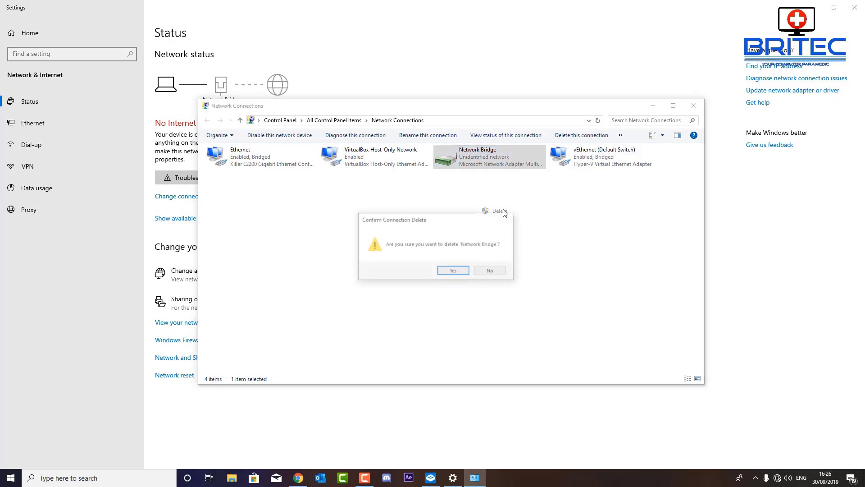
pyautogui.click(452, 272)
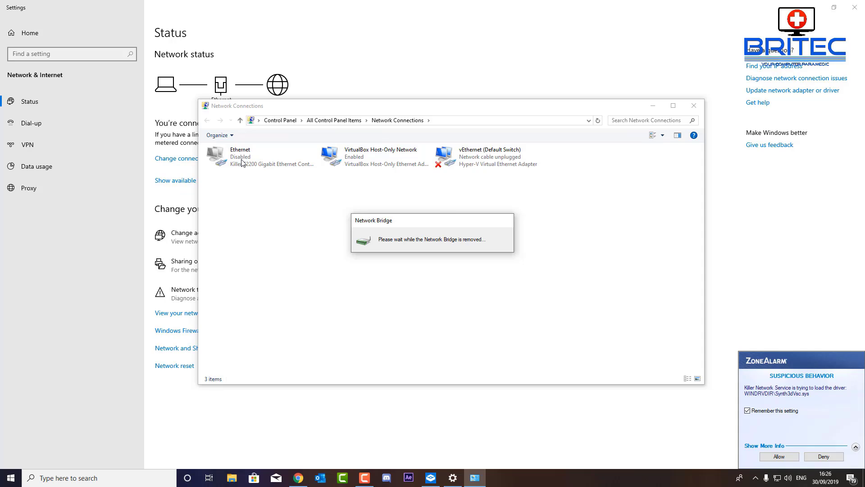
pyautogui.click(779, 456)
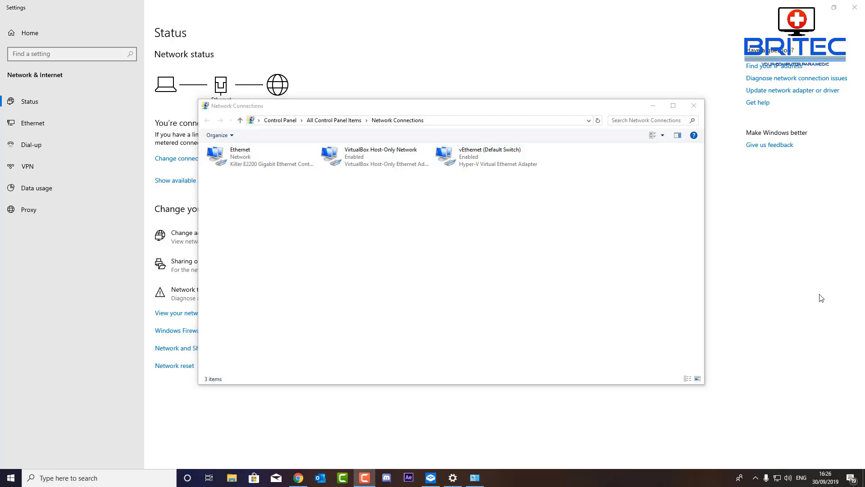
pyautogui.click(694, 106)
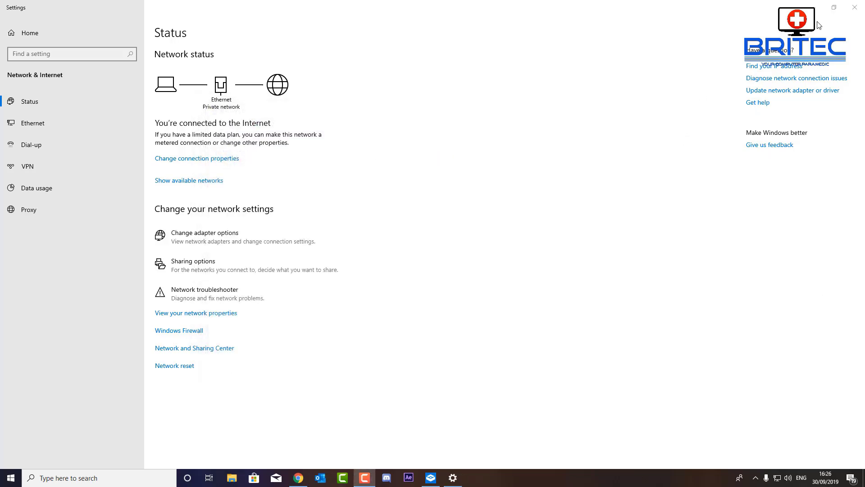
pyautogui.click(855, 7)
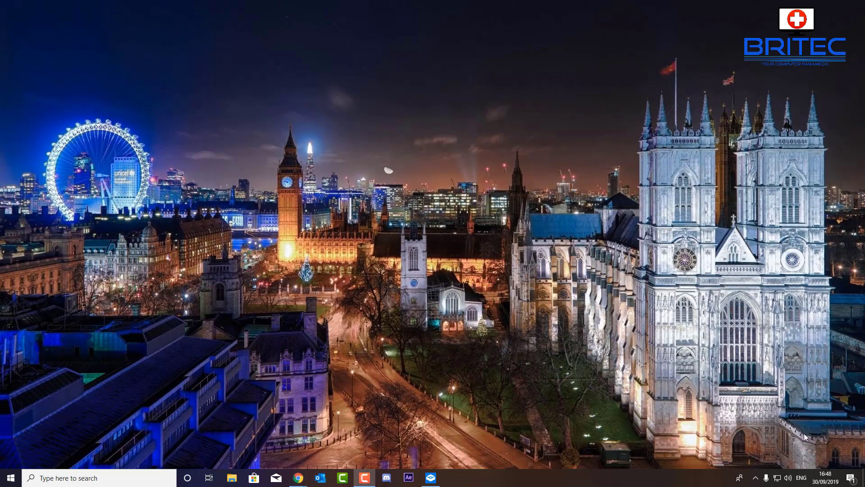
# - Disconnect the vpnbook VPN through the Action Center VPN tile, then close Settings
pyautogui.click(850, 478)
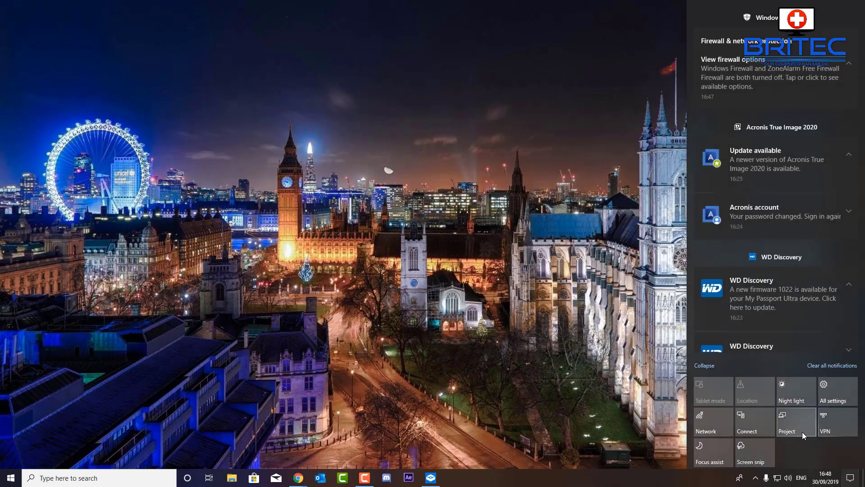
pyautogui.click(840, 423)
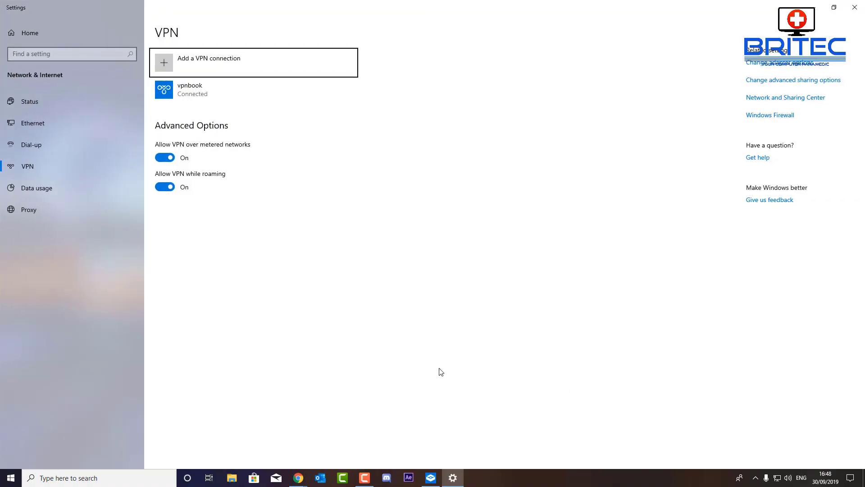
pyautogui.click(253, 95)
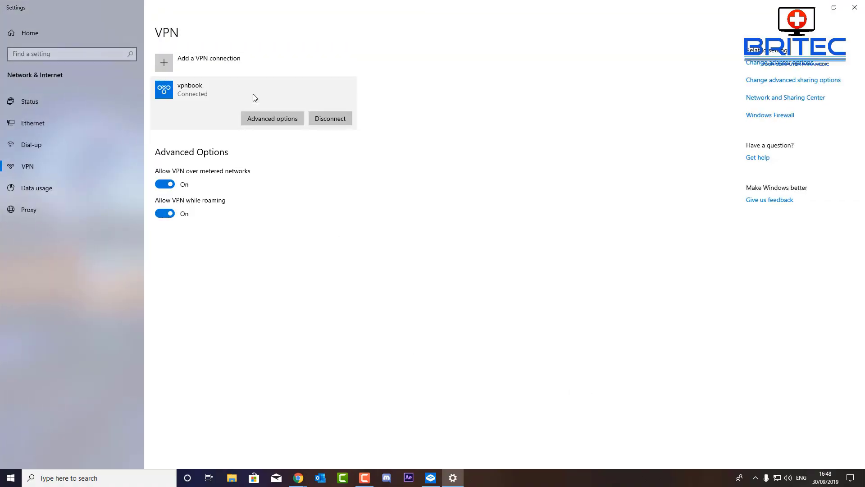
pyautogui.click(332, 119)
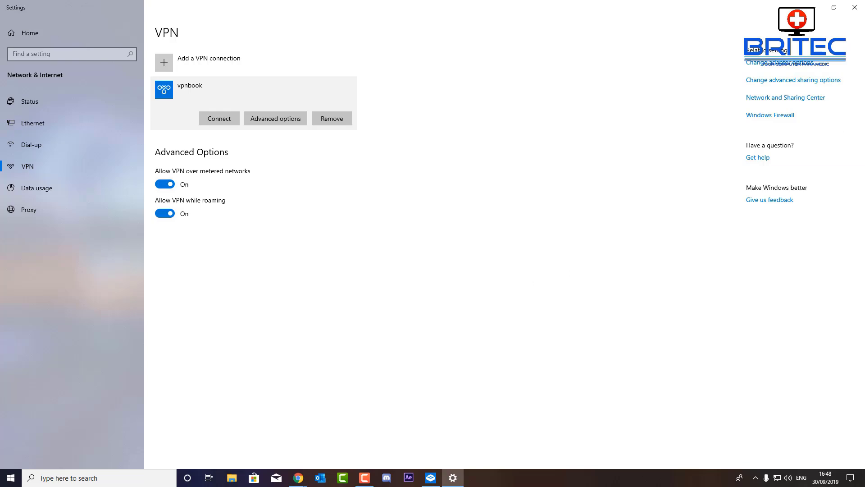
pyautogui.click(854, 7)
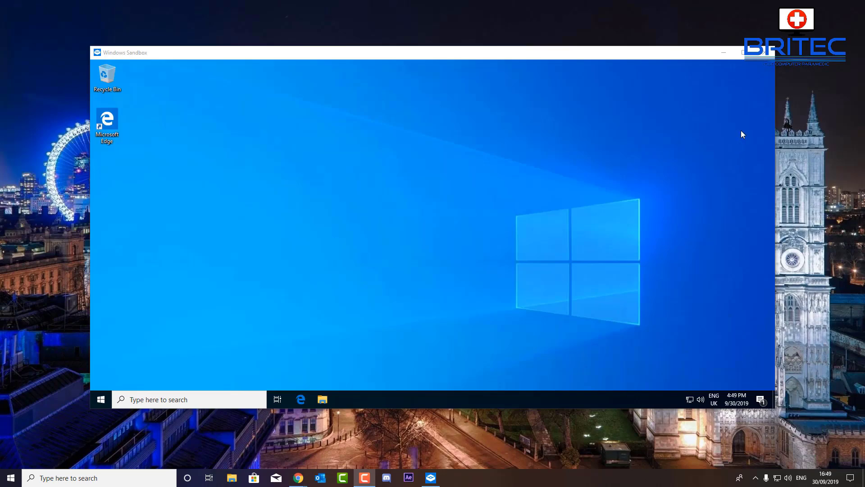
# - Minimize Windows Sandbox, then open and close the ZoneAlarm main window
pyautogui.click(723, 53)
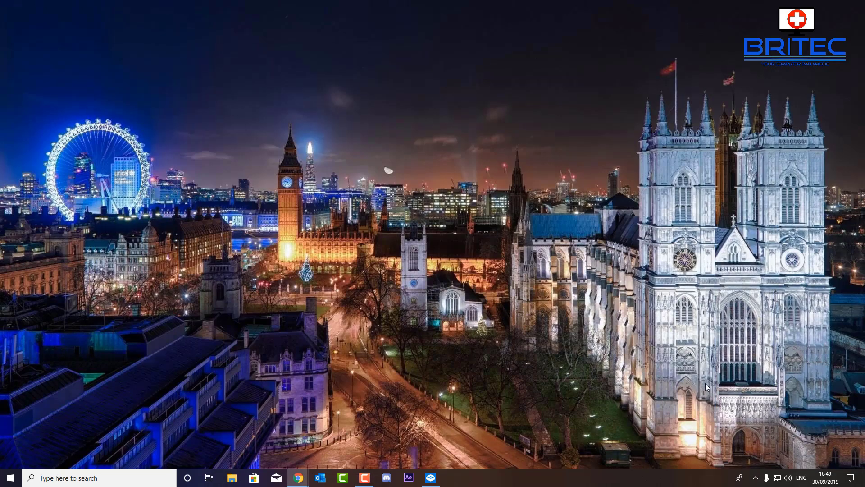
pyautogui.click(756, 478)
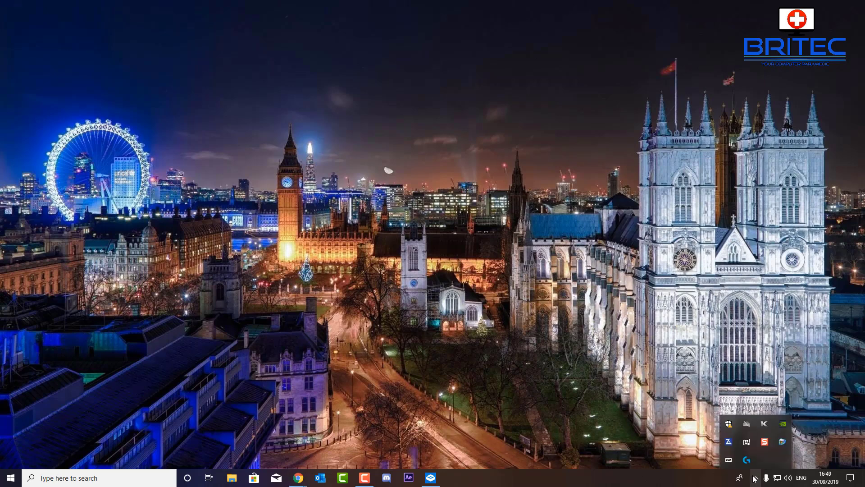
pyautogui.doubleClick(728, 443)
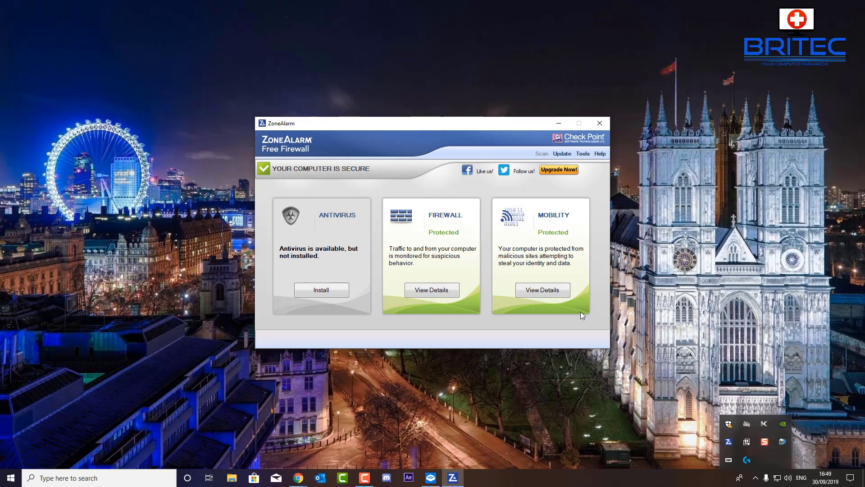
pyautogui.click(605, 334)
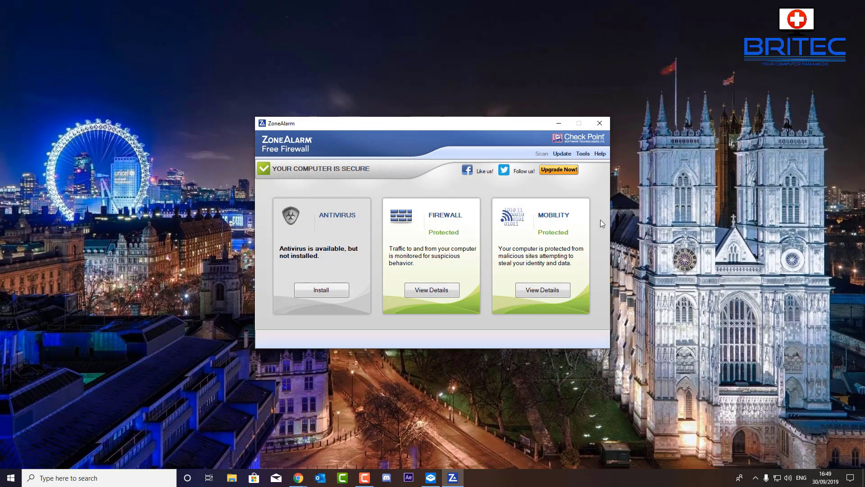
pyautogui.click(605, 127)
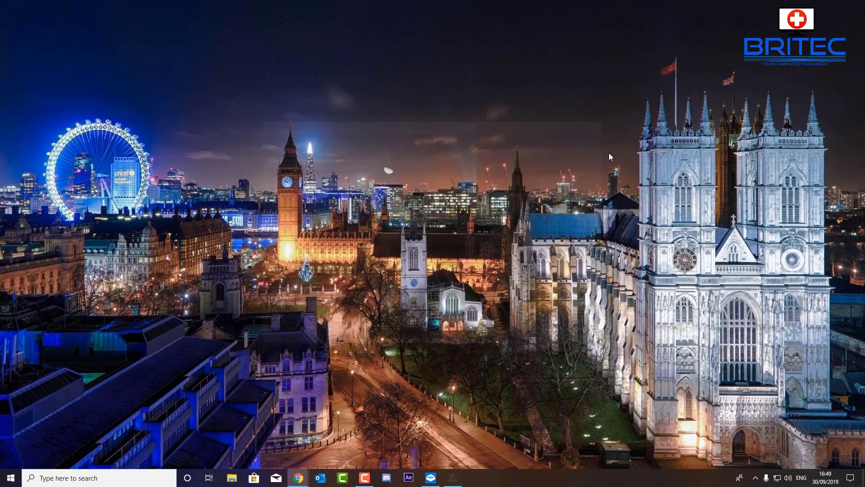
# - Exit ZoneAlarm Free Firewall from its tray icon and confirm the shutdown
pyautogui.click(756, 478)
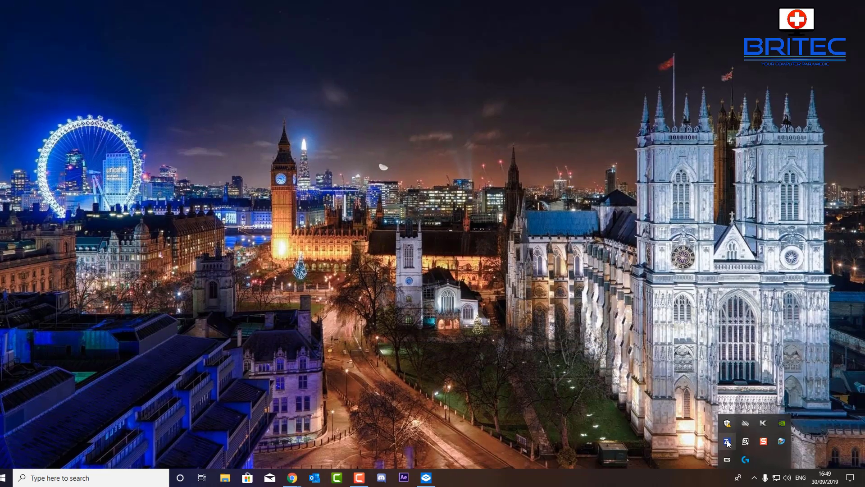
pyautogui.rightClick(729, 443)
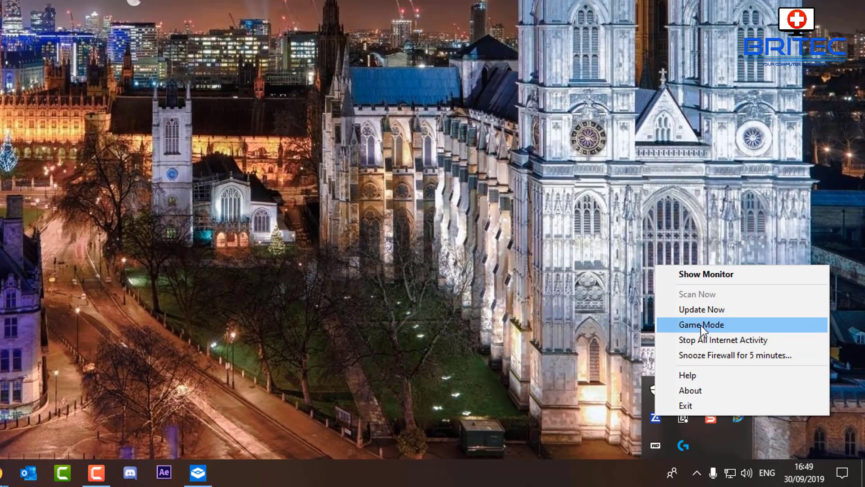
pyautogui.click(683, 408)
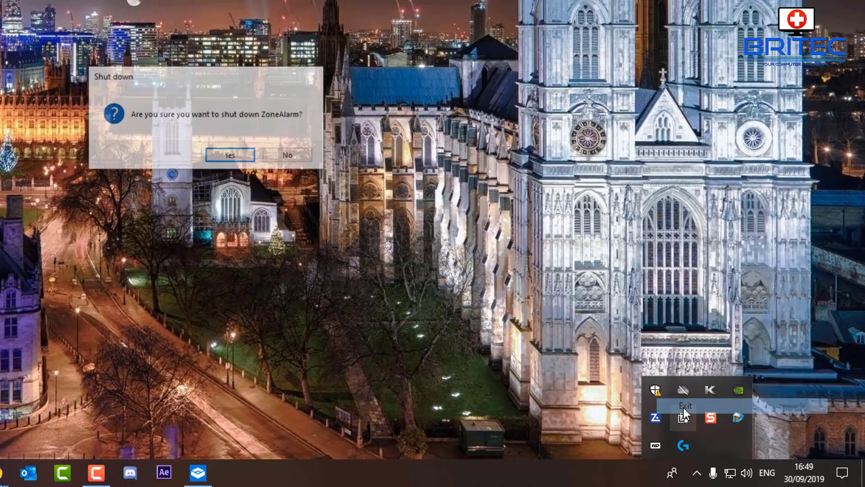
pyautogui.click(229, 157)
pyautogui.click(607, 413)
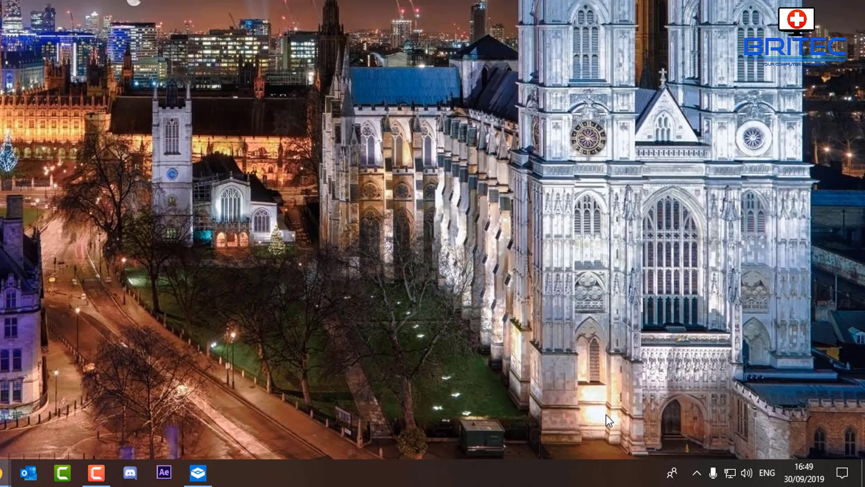
# - Dismiss the firewall warning and open Windows Security on the Virus & threat protection page
pyautogui.click(697, 474)
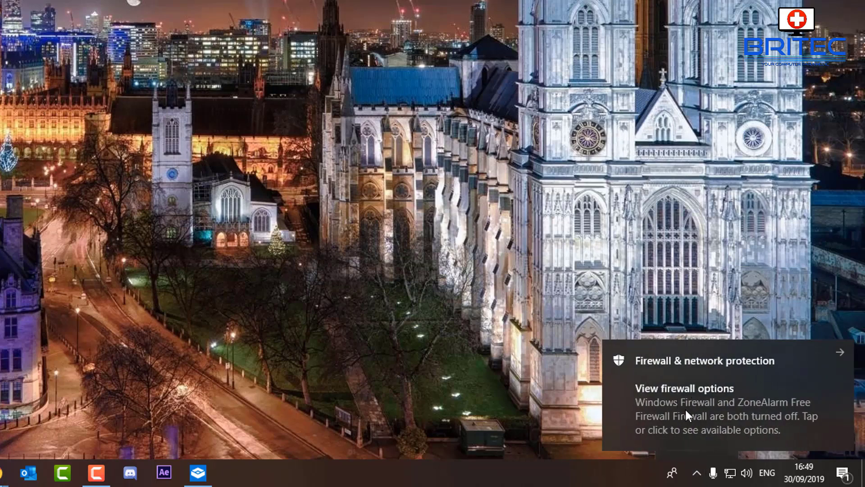
pyautogui.click(839, 351)
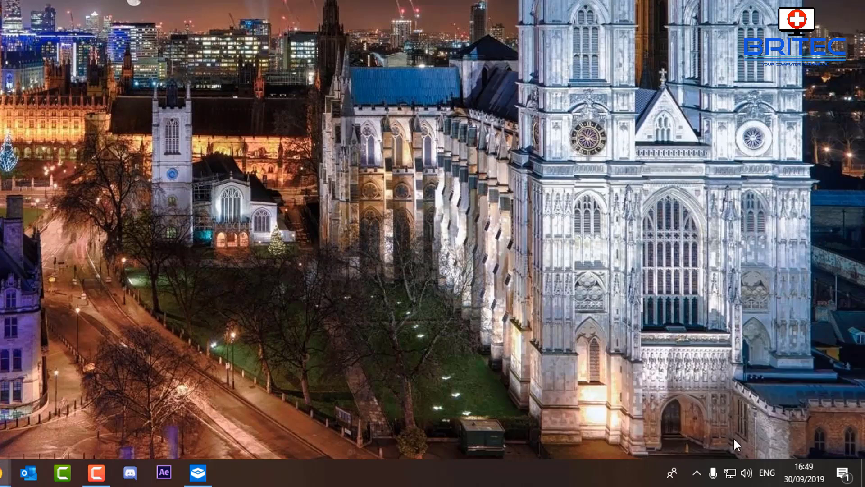
pyautogui.click(693, 474)
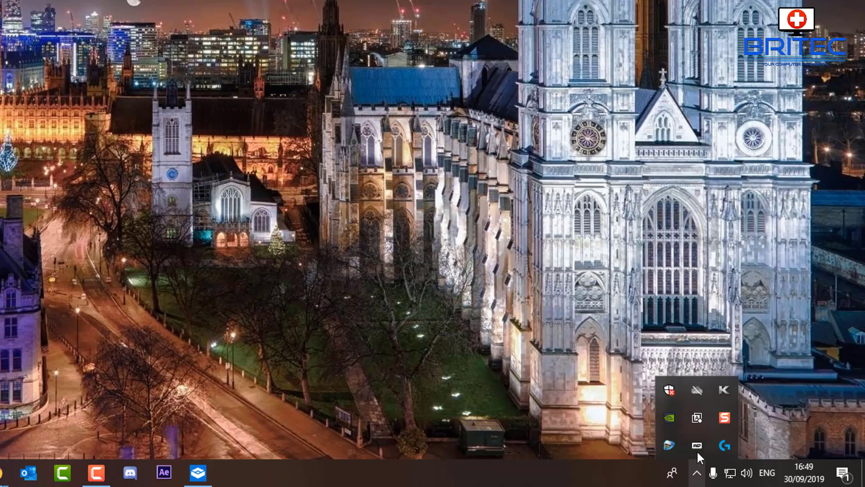
pyautogui.click(671, 389)
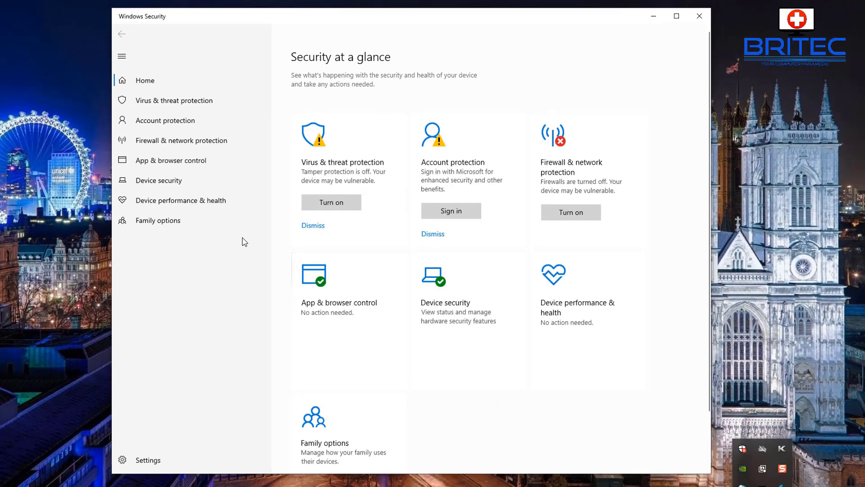
pyautogui.click(177, 109)
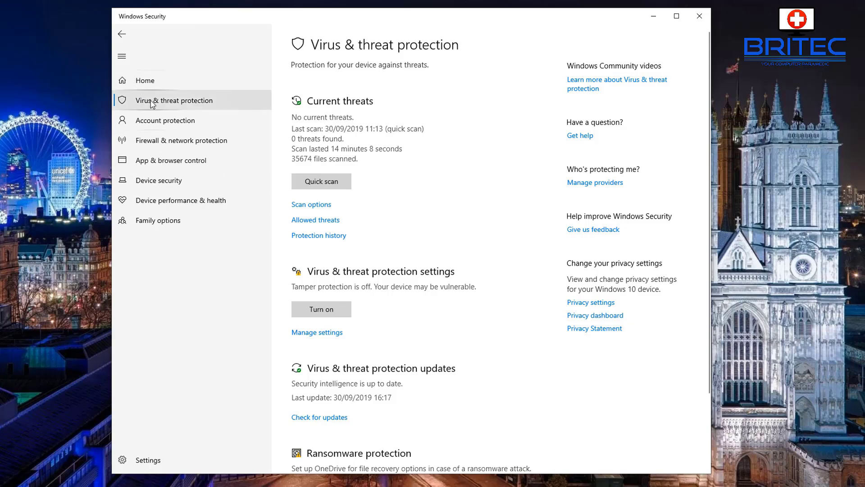
pyautogui.scroll(-2, 286, 214)
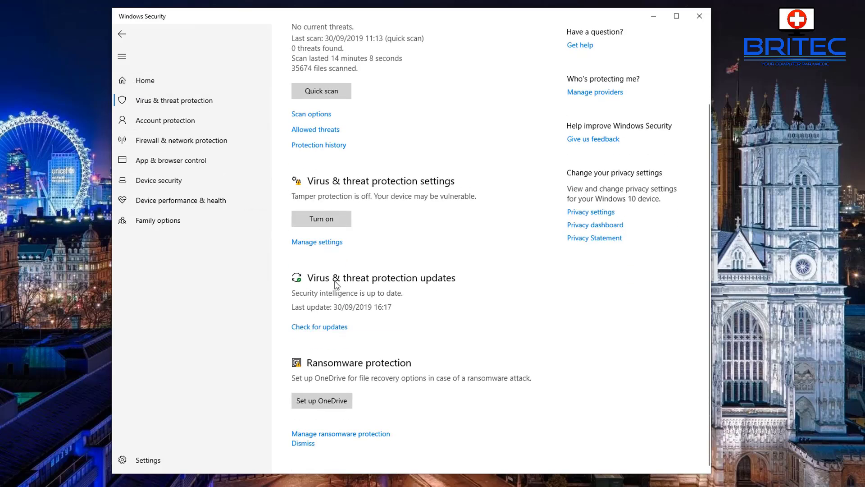
# - Turn off Real-time, Cloud-delivered and Automatic sample submission protections
pyautogui.click(323, 243)
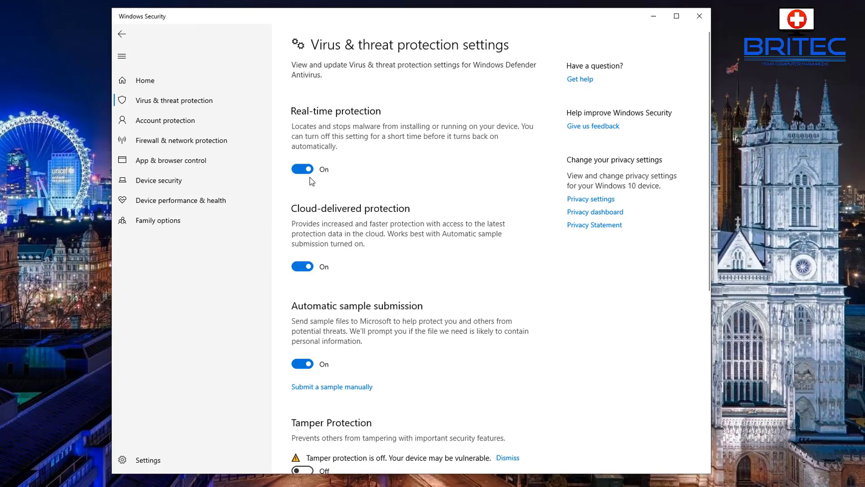
pyautogui.click(303, 171)
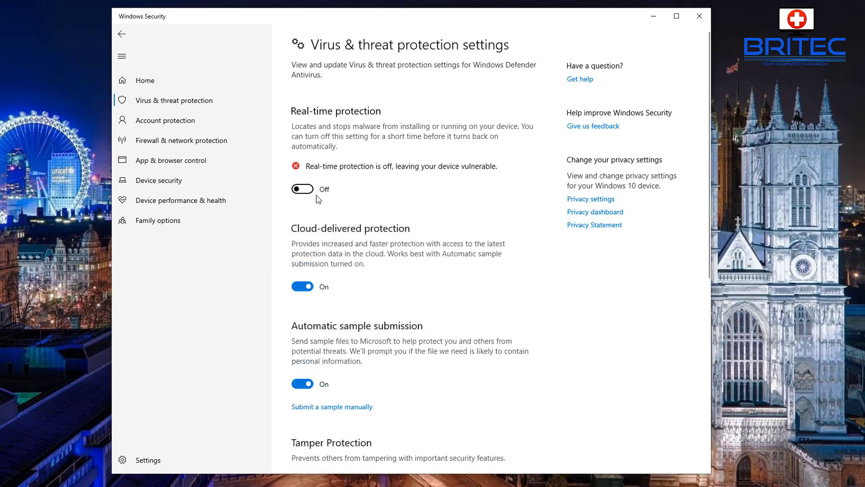
pyautogui.click(305, 287)
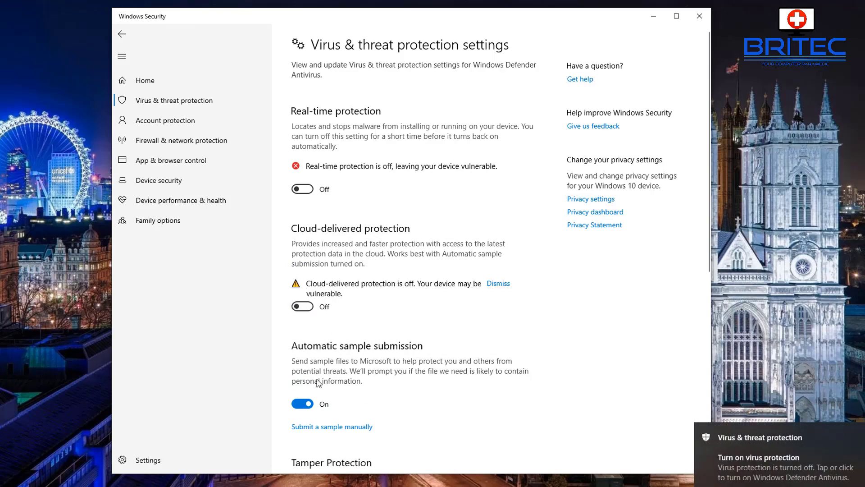
pyautogui.scroll(-3, 318, 383)
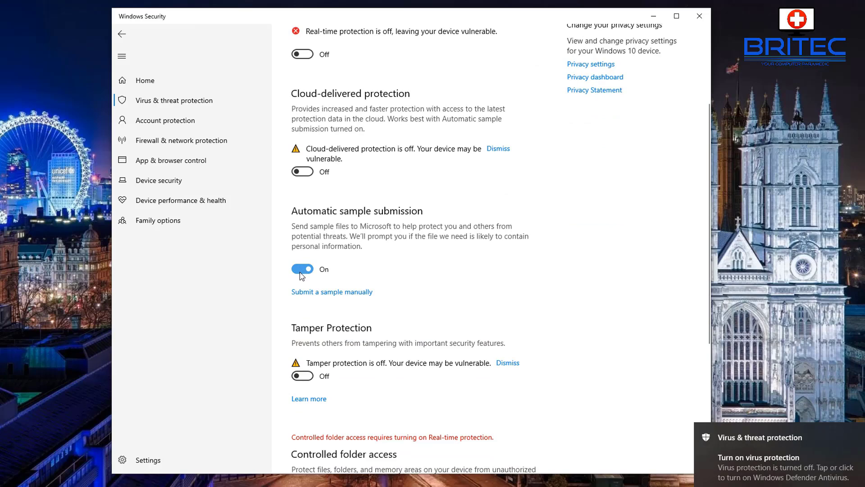
pyautogui.click(302, 273)
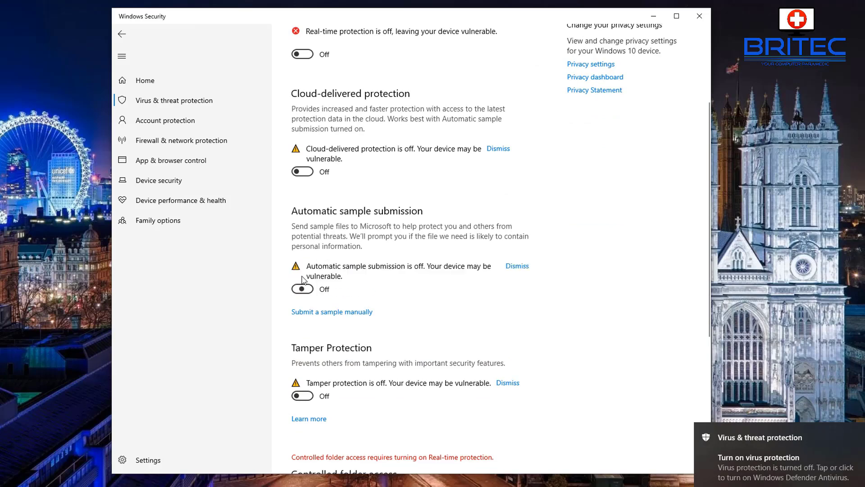
pyautogui.scroll(3, 345, 289)
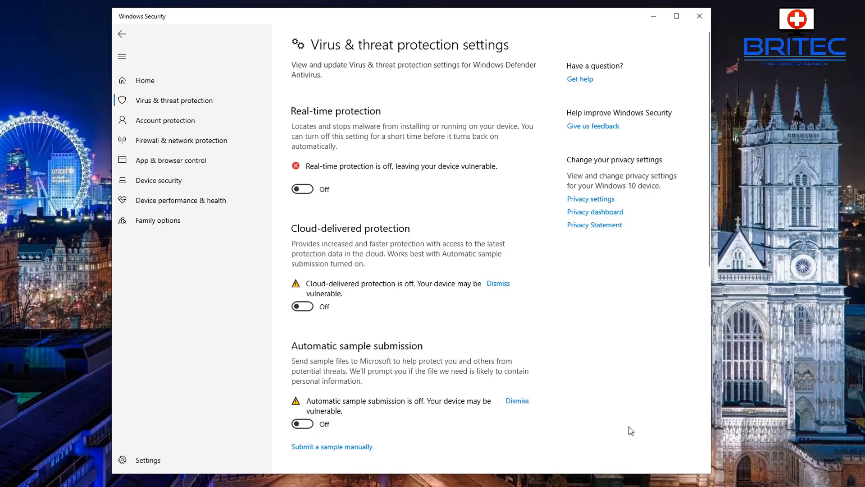
# - Turn all three protections back on and close Windows Security
pyautogui.click(303, 423)
pyautogui.click(303, 307)
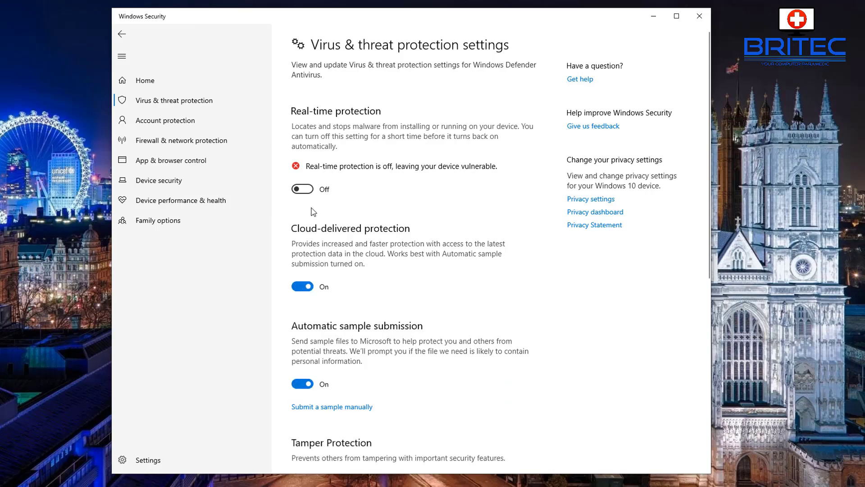
pyautogui.click(302, 189)
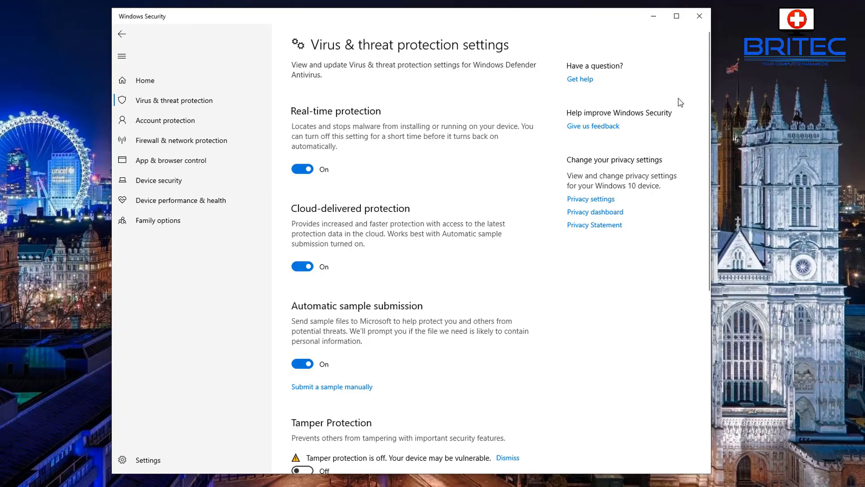
pyautogui.click(699, 16)
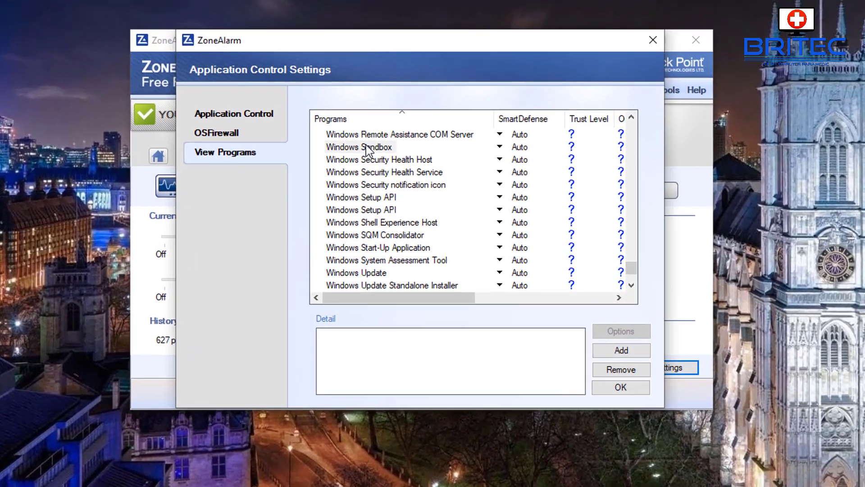
# - Give Windows Sandbox Super trust level in ZoneAlarm's program list
pyautogui.click(366, 147)
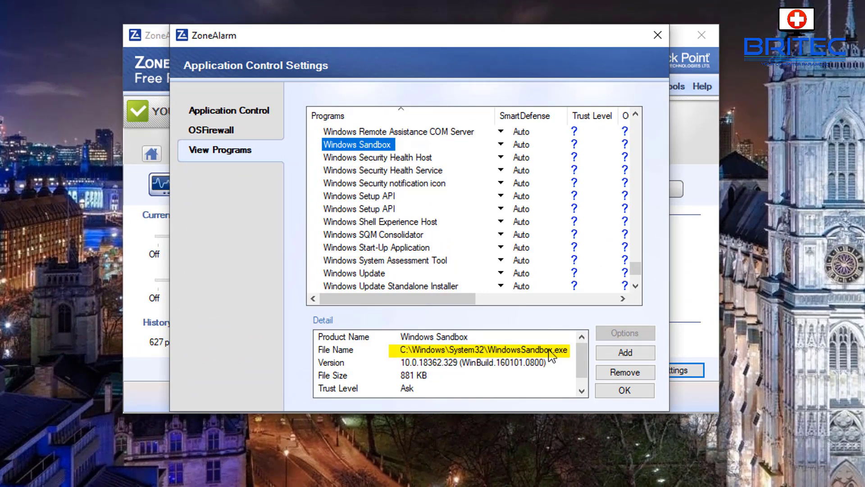
pyautogui.moveTo(441, 298); pyautogui.dragTo(471, 300)
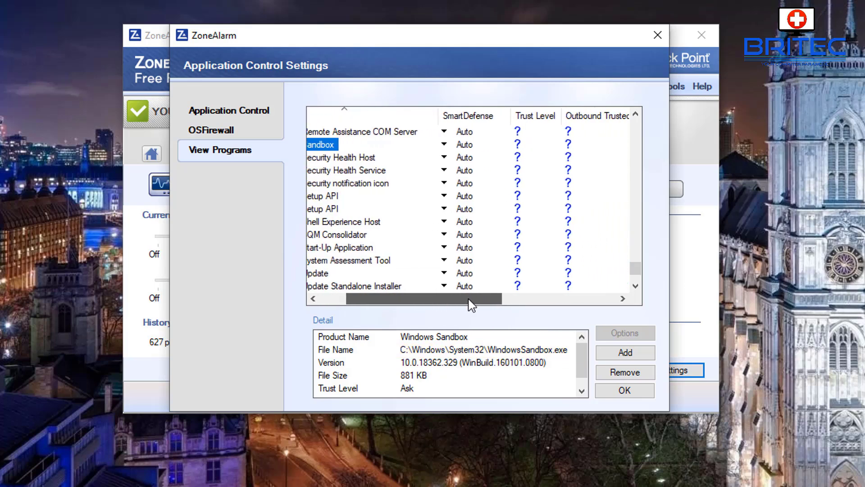
pyautogui.click(514, 146)
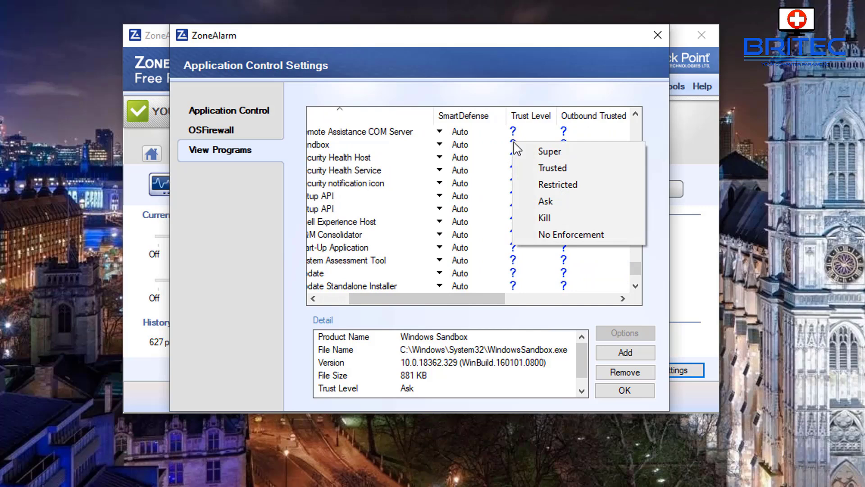
pyautogui.click(534, 154)
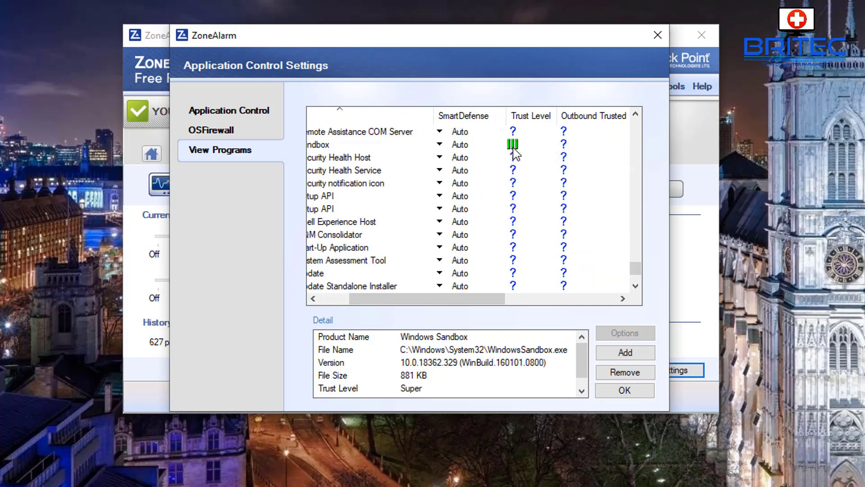
# - Set Windows Sandbox's Outbound Trusted, Outbound Internet and Inbound Trusted access to Allow
pyautogui.click(564, 149)
pyautogui.click(595, 155)
pyautogui.moveTo(478, 303); pyautogui.dragTo(541, 302)
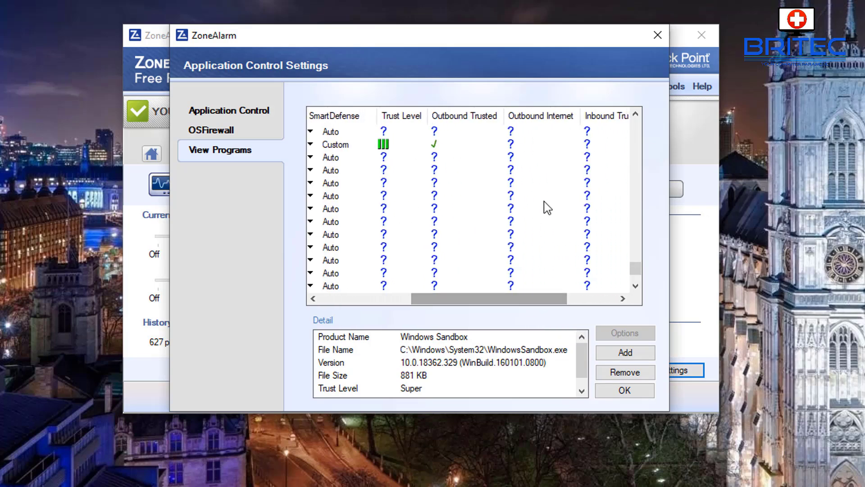
pyautogui.click(513, 146)
pyautogui.click(525, 153)
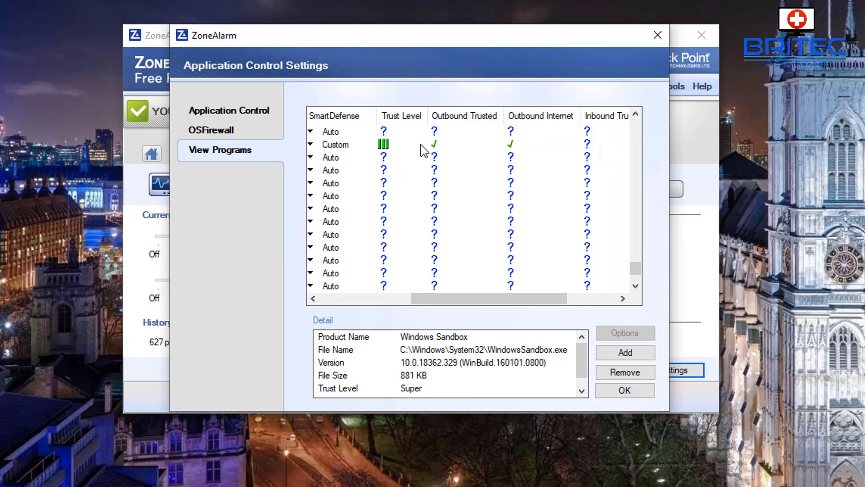
pyautogui.click(587, 147)
pyautogui.click(602, 154)
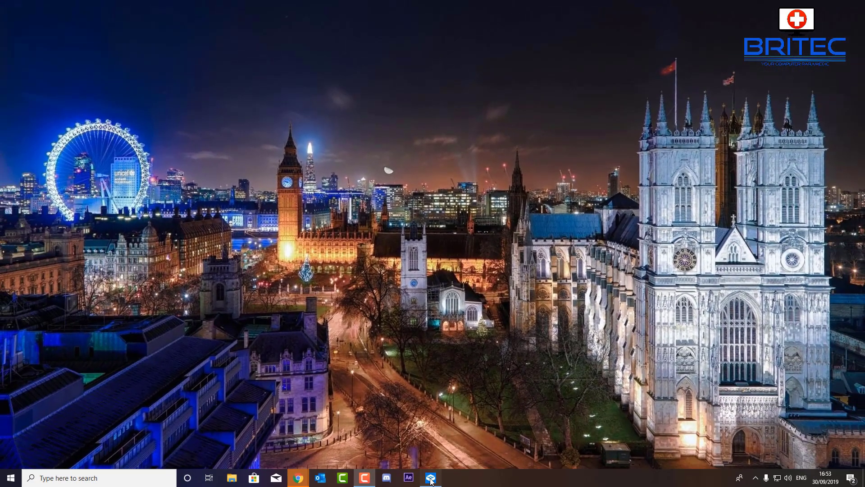
# - Launch Windows Sandbox, confirm its network shows Connected, and open Network & Internet settings
pyautogui.click(430, 477)
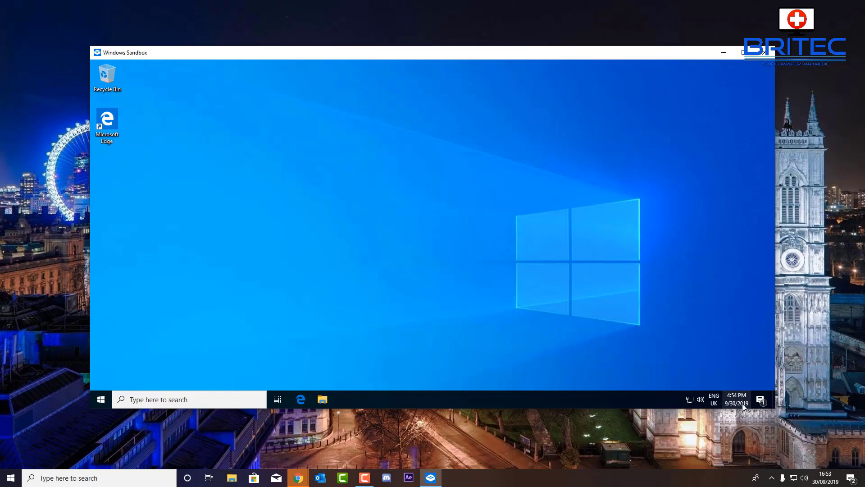
pyautogui.click(760, 399)
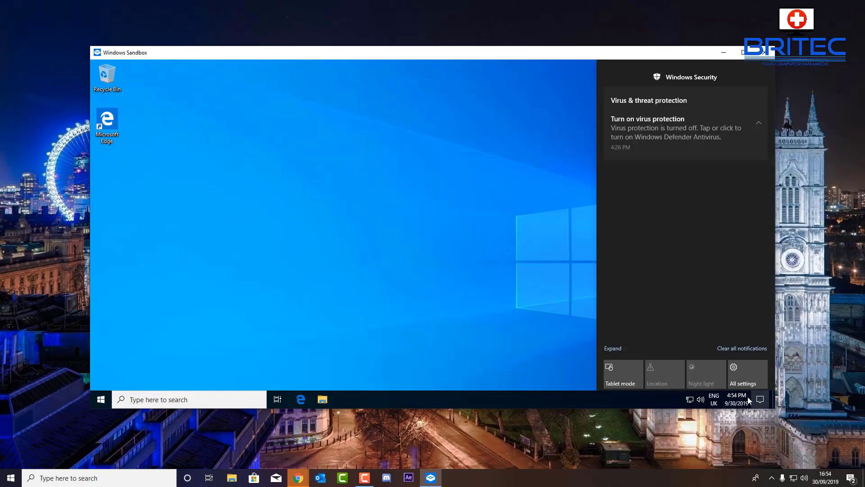
pyautogui.click(616, 348)
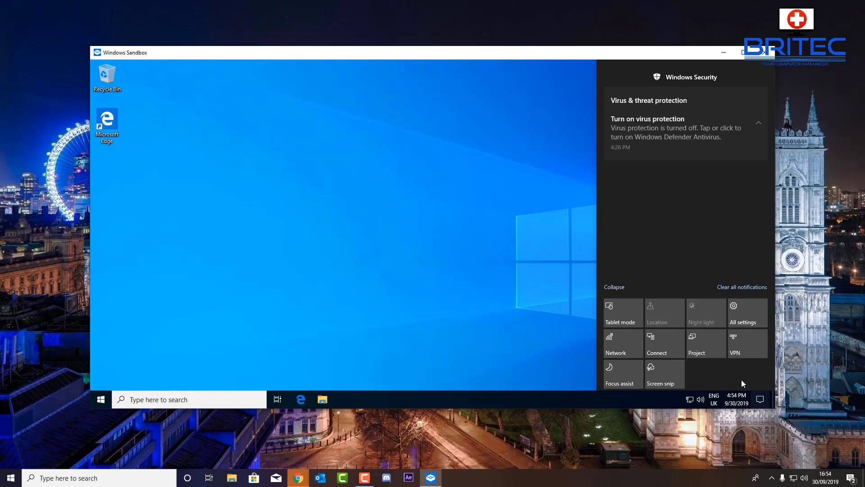
pyautogui.click(624, 352)
pyautogui.click(640, 376)
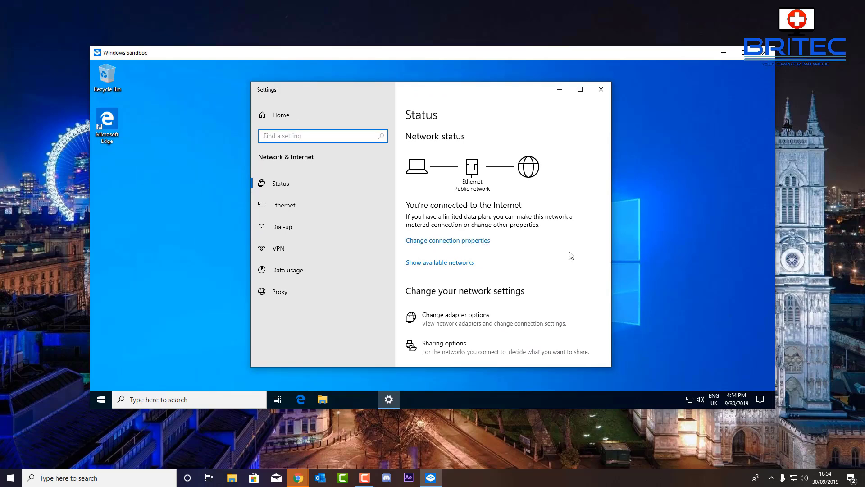
# - Review the sandbox Ethernet properties (IPv4 172.18.10.123/28, DNS suffix mshome.net), then close Settings
pyautogui.scroll(-5, 548, 266)
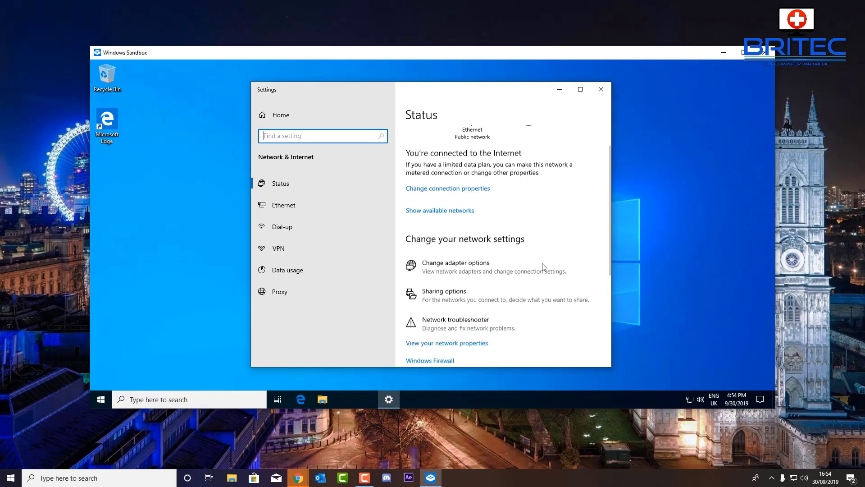
pyautogui.click(467, 226)
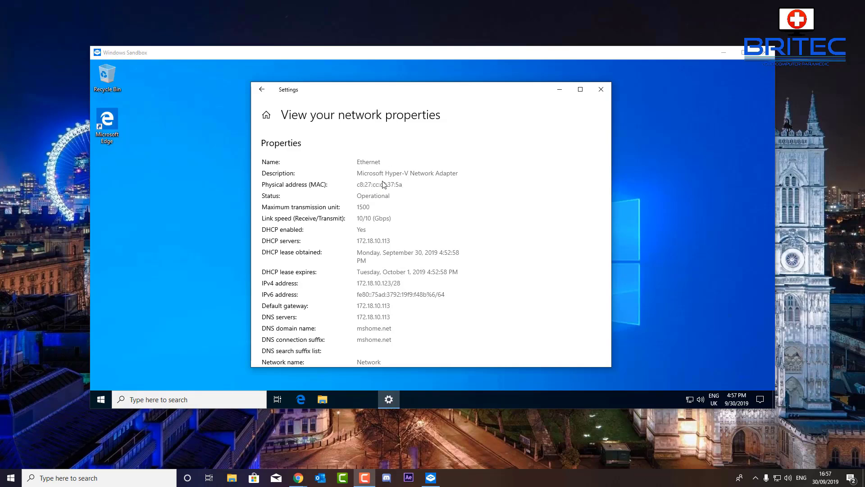
pyautogui.click(601, 90)
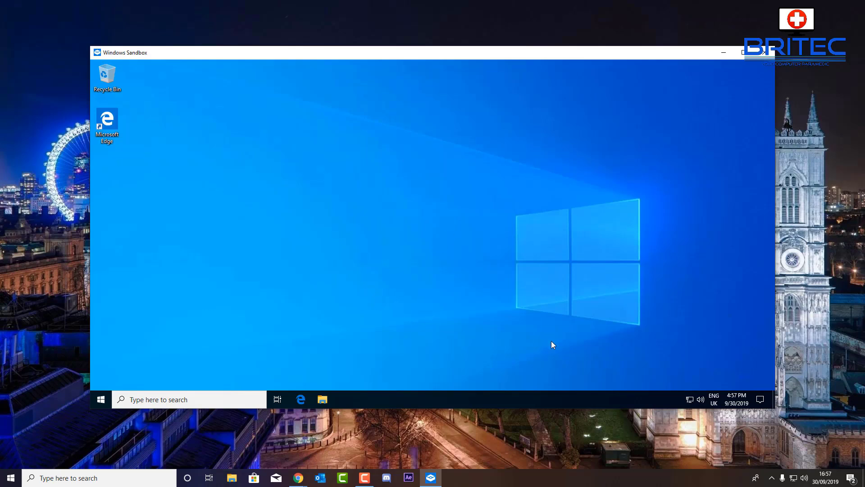
# - Check the sandbox's network status from the tray and open the Ethernet connection's properties page
pyautogui.click(689, 399)
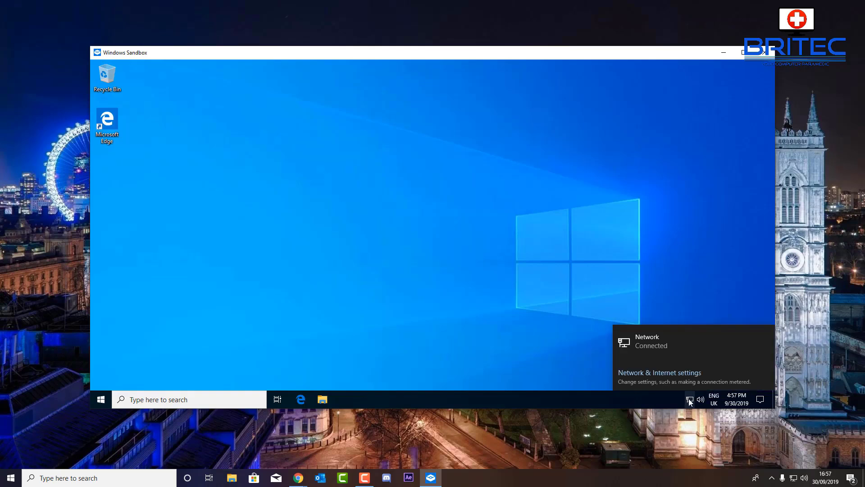
pyautogui.click(666, 373)
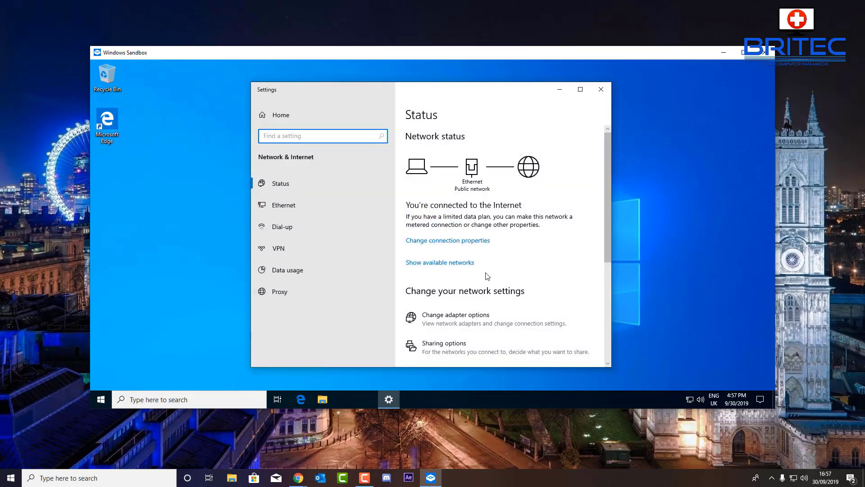
pyautogui.click(463, 240)
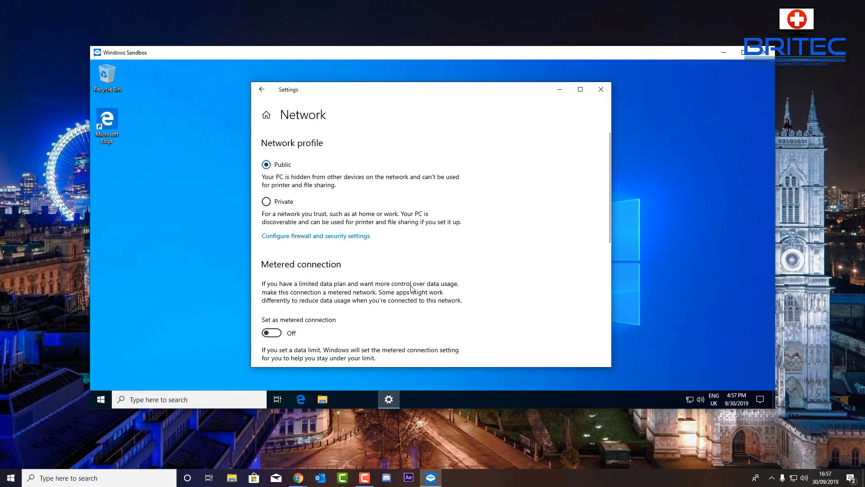
pyautogui.scroll(-3, 411, 288)
pyautogui.scroll(-1, 410, 290)
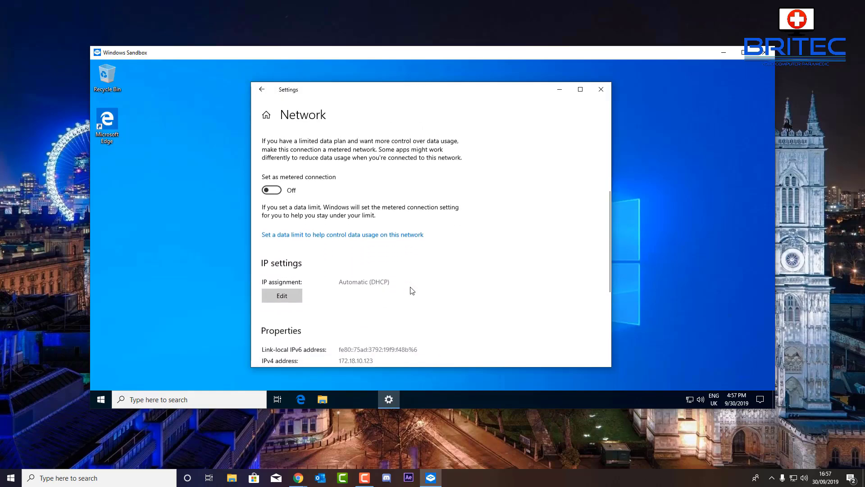
# - Inspect the IP assignment editor, cancel to keep Automatic (DHCP), and return to the Ethernet page
pyautogui.click(282, 293)
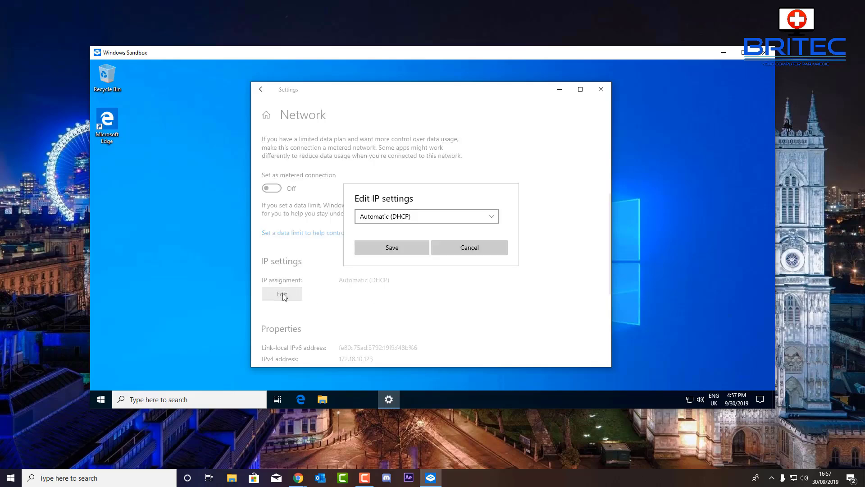
pyautogui.click(467, 249)
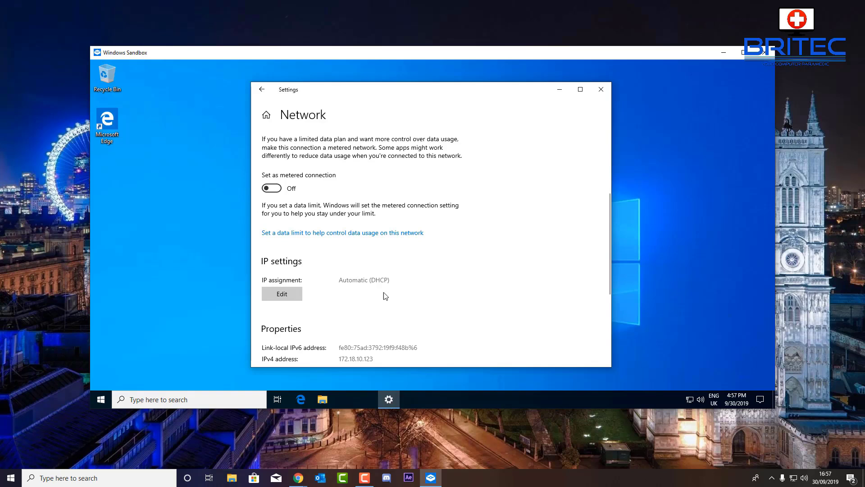
pyautogui.scroll(-3, 382, 296)
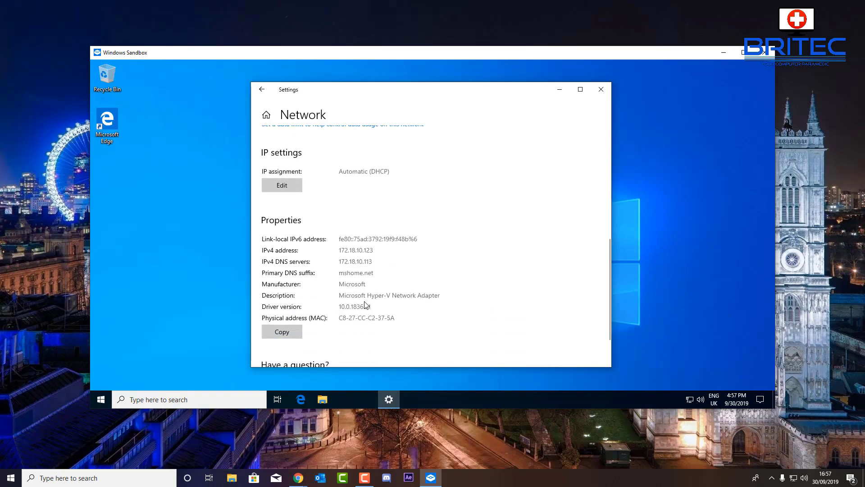
pyautogui.scroll(-2, 353, 306)
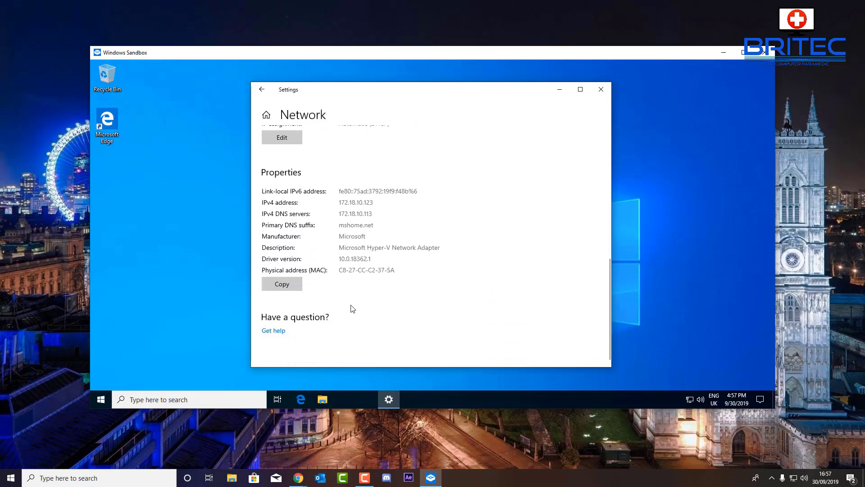
pyautogui.scroll(4, 327, 309)
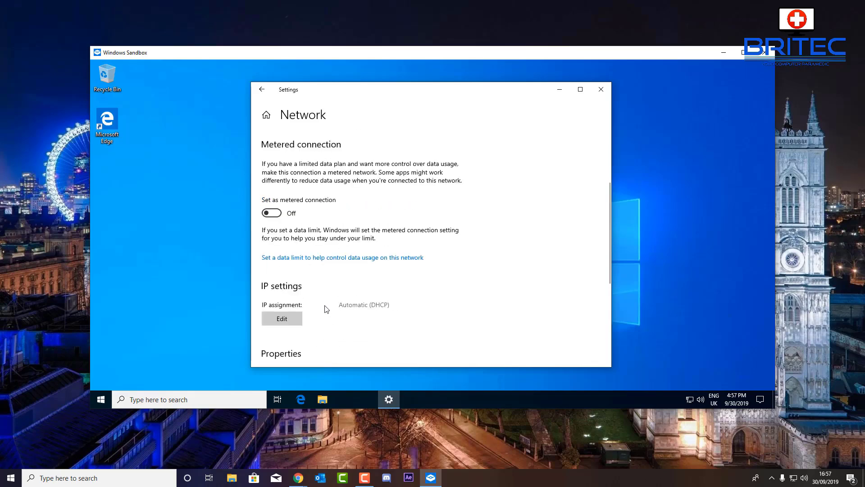
pyautogui.scroll(3, 326, 310)
pyautogui.click(262, 89)
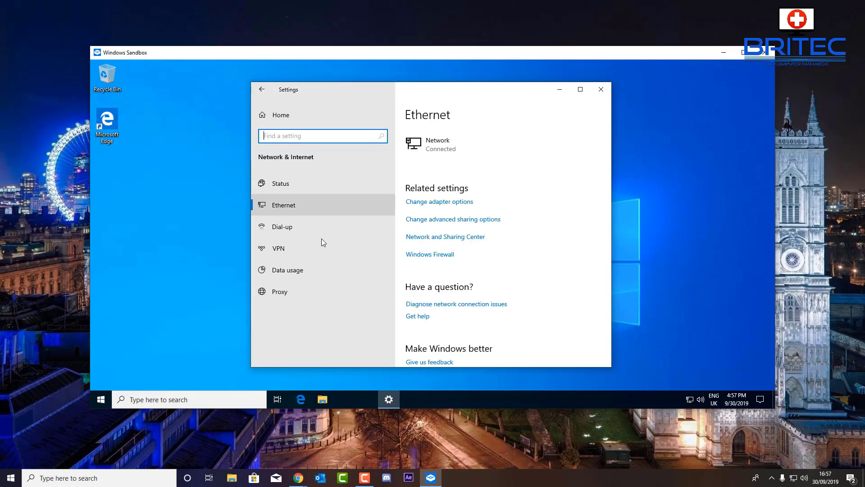
# - Search for 'troubleshoot' in the sandbox and open the Troubleshoot settings page
pyautogui.click(161, 399)
pyautogui.write('tro')
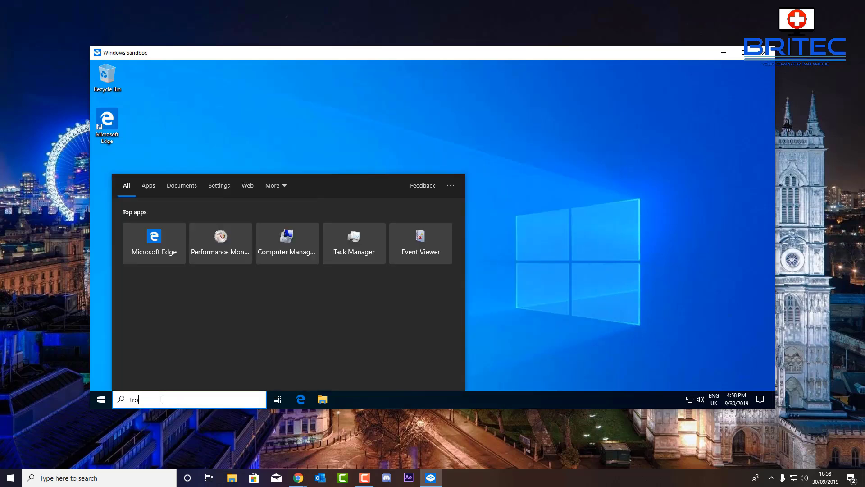
pyautogui.write('ubleshoot')
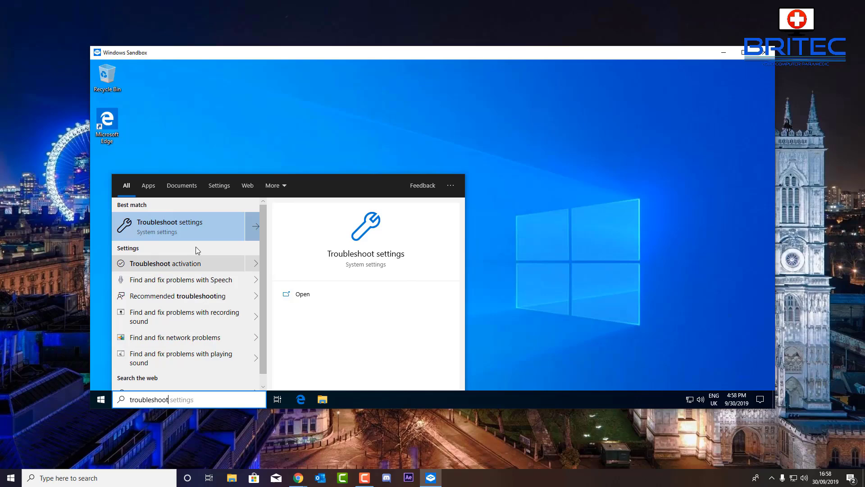
pyautogui.click(194, 222)
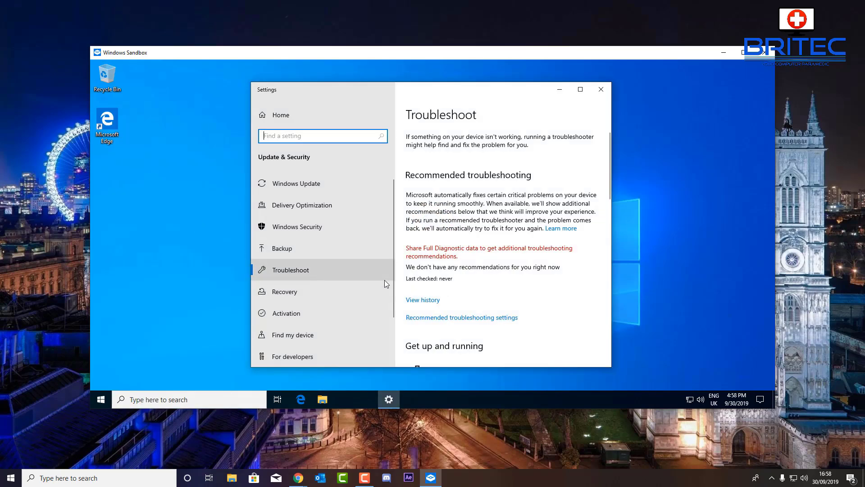
pyautogui.scroll(-3, 423, 283)
pyautogui.scroll(-4, 426, 283)
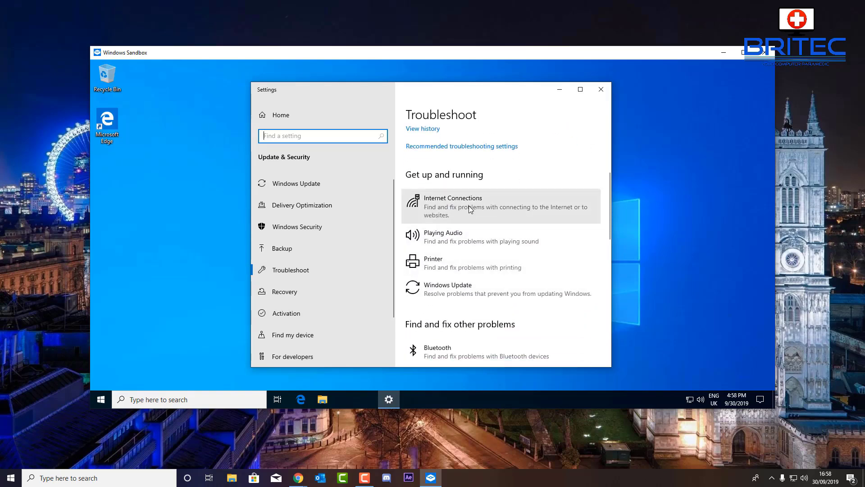
# - Launch the Internet Connections troubleshooter from the Troubleshoot page
pyautogui.click(470, 208)
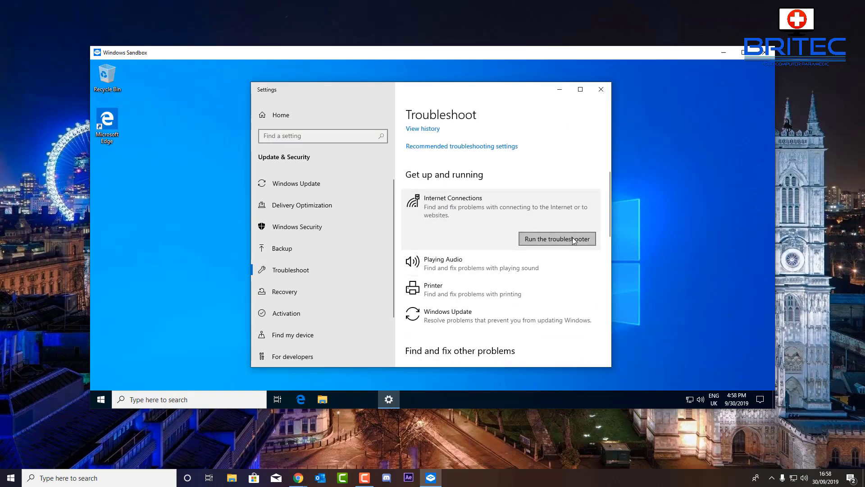
pyautogui.click(573, 237)
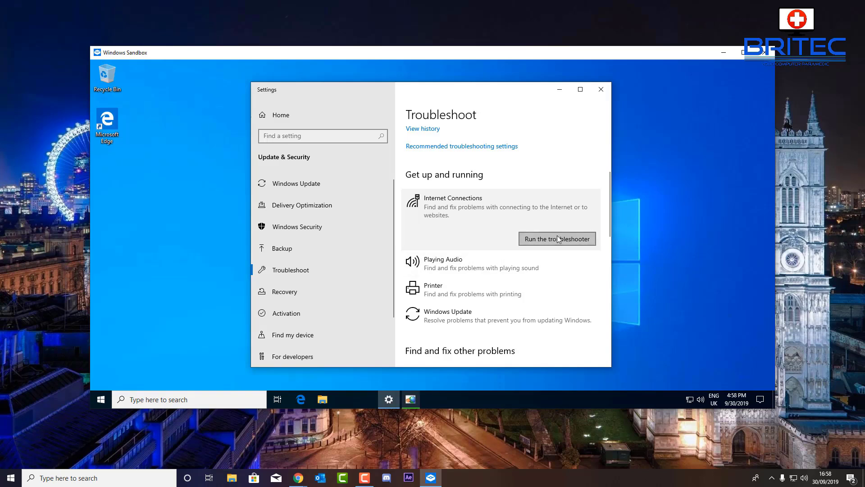
pyautogui.scroll(-3, 541, 252)
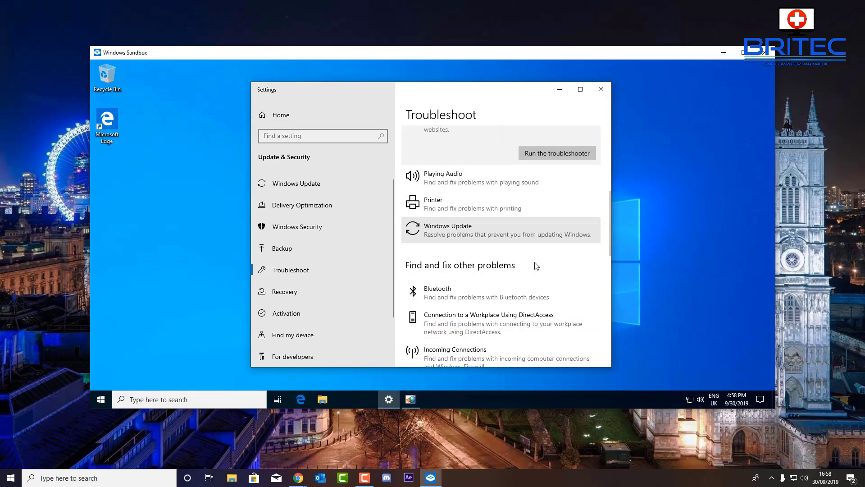
pyautogui.scroll(-4, 539, 264)
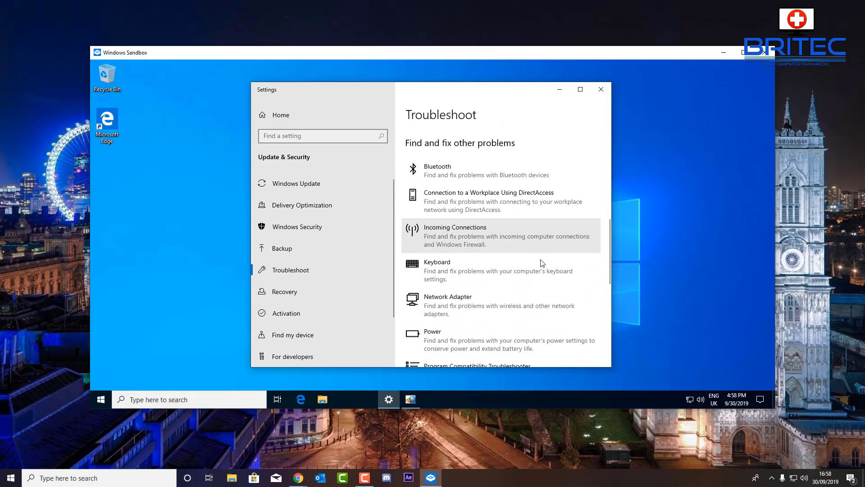
pyautogui.scroll(-3, 541, 260)
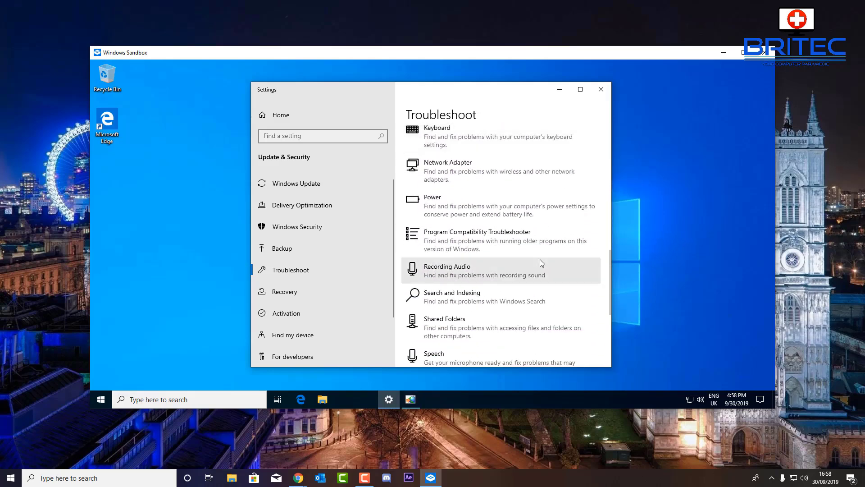
# - Look over the Network Adapter troubleshooter, then close Settings to reveal the Internet Connections troubleshooter
pyautogui.click(480, 177)
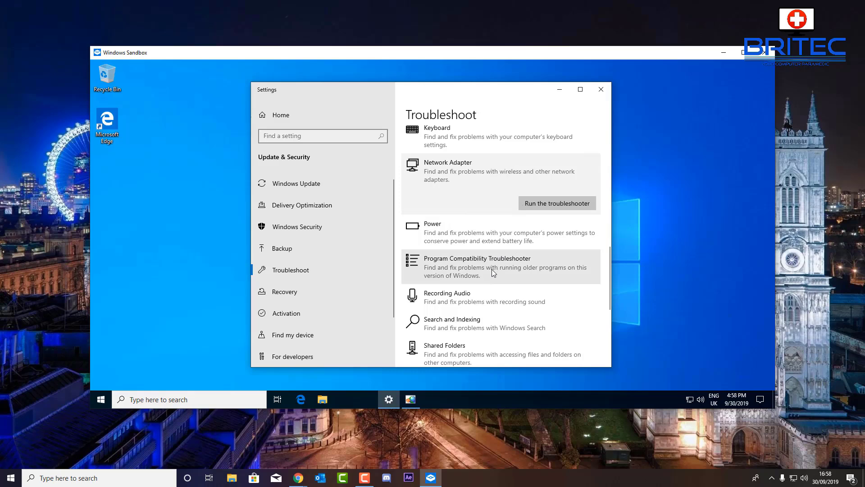
pyautogui.scroll(-3, 489, 270)
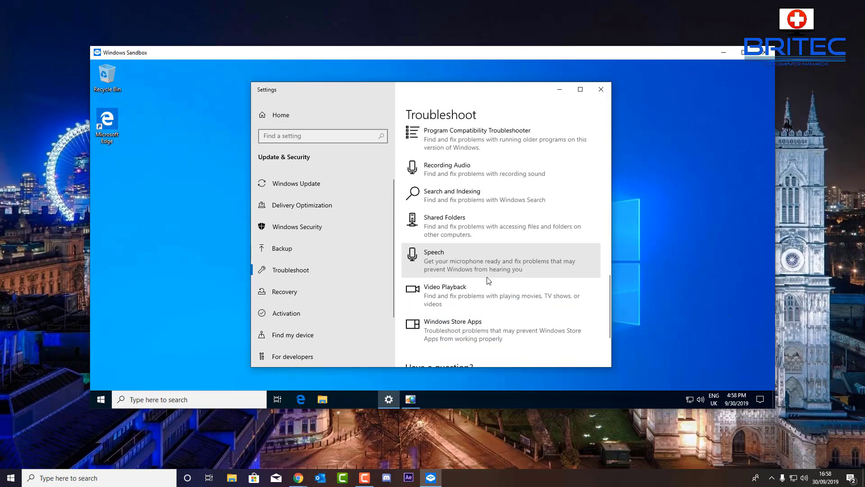
pyautogui.scroll(-2, 488, 282)
pyautogui.scroll(9, 488, 281)
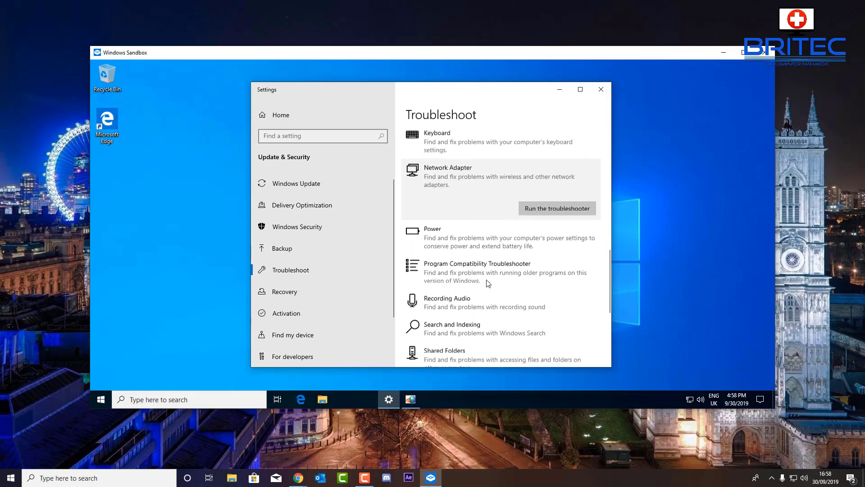
pyautogui.click(600, 89)
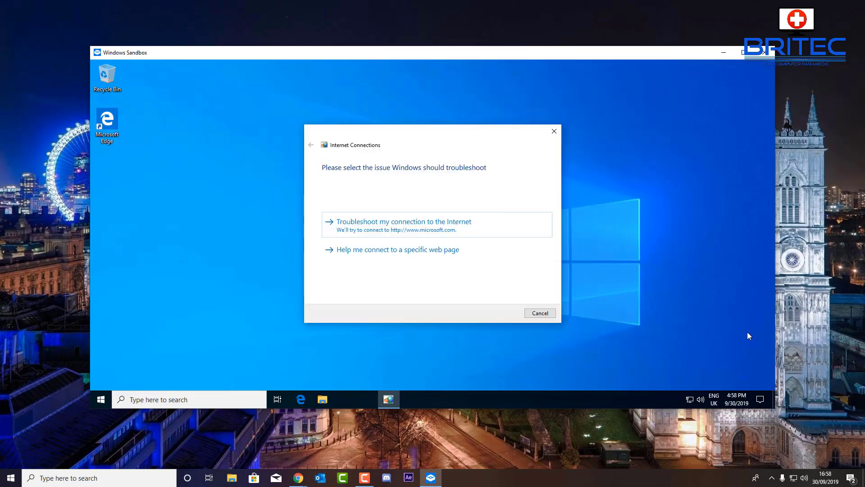
# - Run the 'Troubleshoot my connection to the Internet' check and let detection finish
pyautogui.click(380, 226)
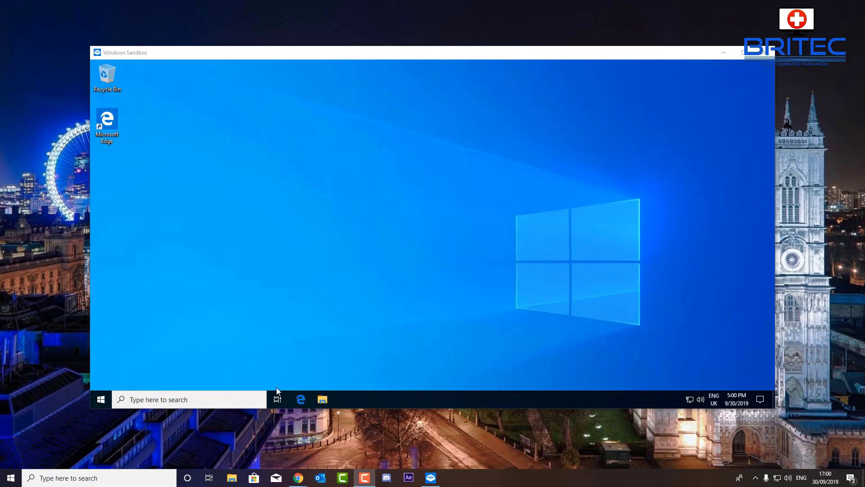
# - Open Settings from Start, go to Network & Internet > Ethernet, and open the adapter options
pyautogui.click(102, 400)
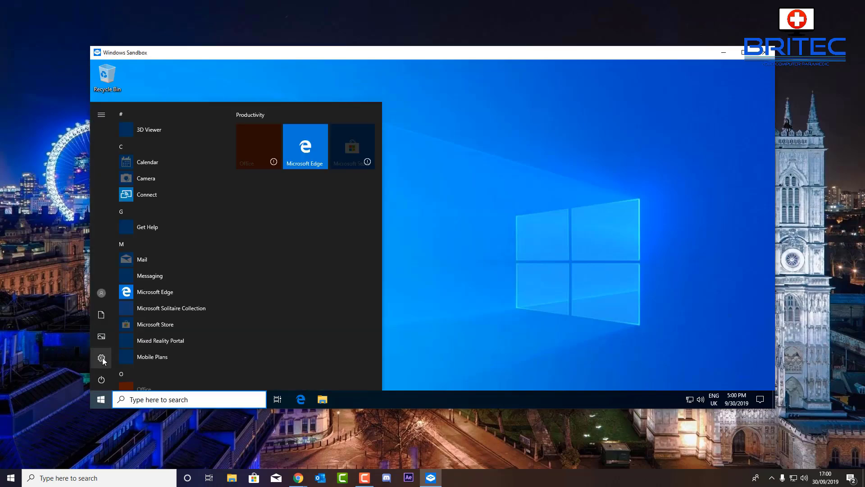
pyautogui.click(102, 358)
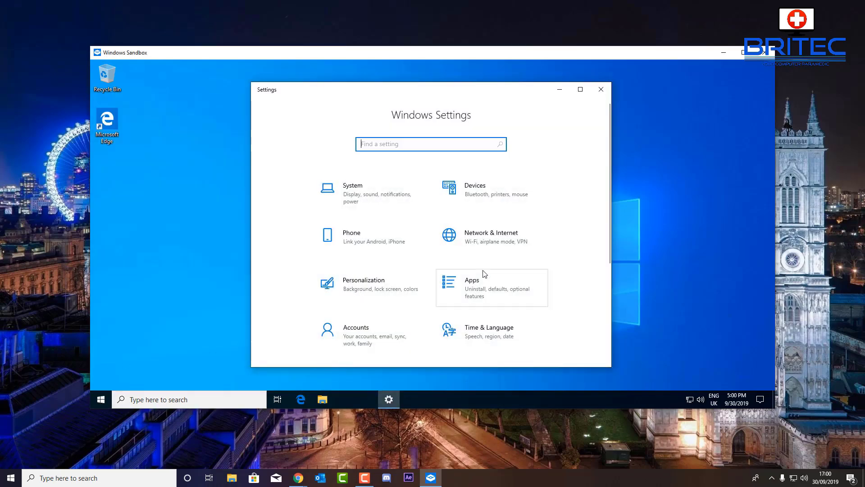
pyautogui.scroll(-1, 480, 273)
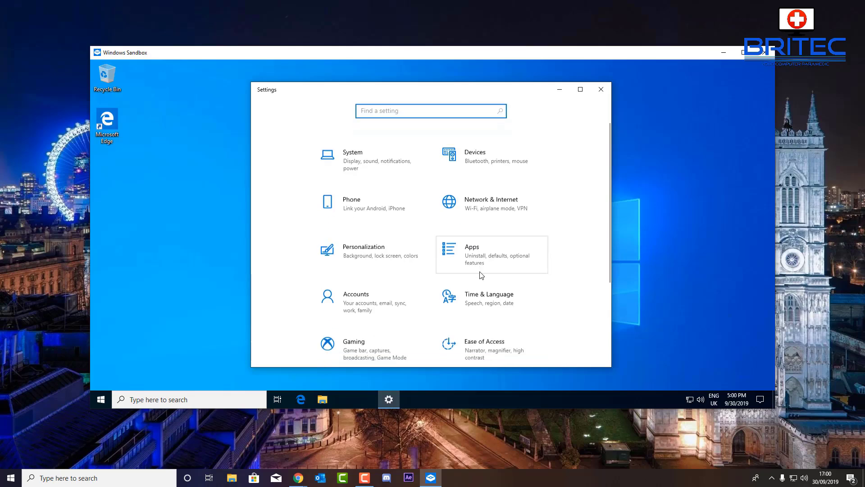
pyautogui.click(494, 202)
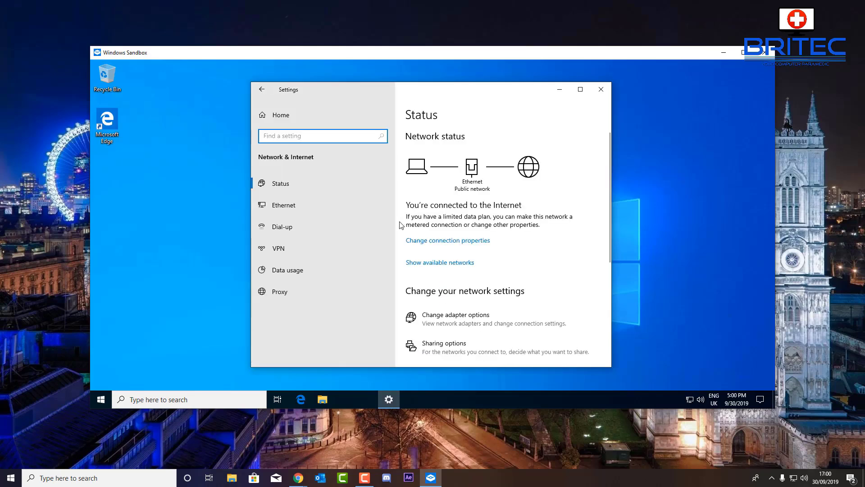
pyautogui.click(309, 207)
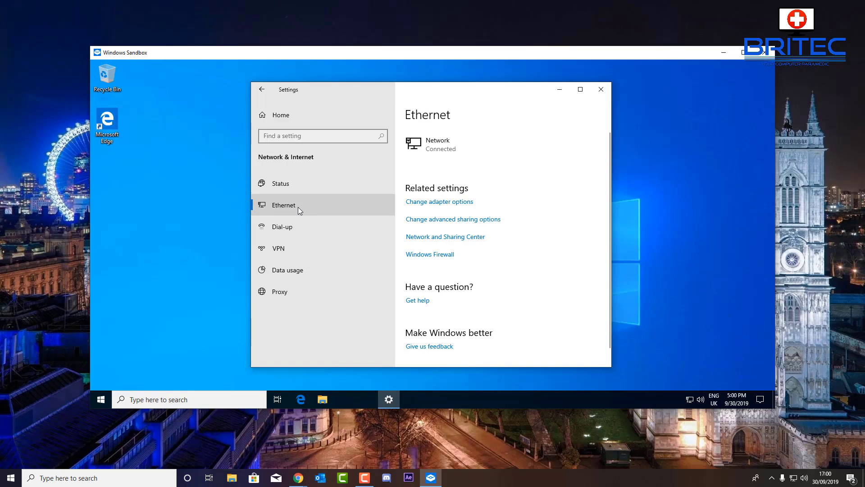
pyautogui.click(459, 203)
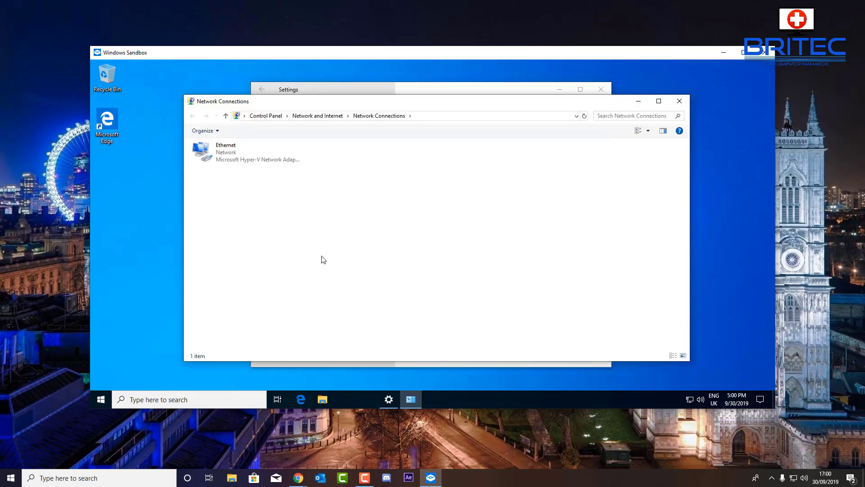
# - Open the Ethernet adapter's IPv4 (TCP/IPv4) properties and select 'Use the following DNS server addresses'
pyautogui.doubleClick(238, 165)
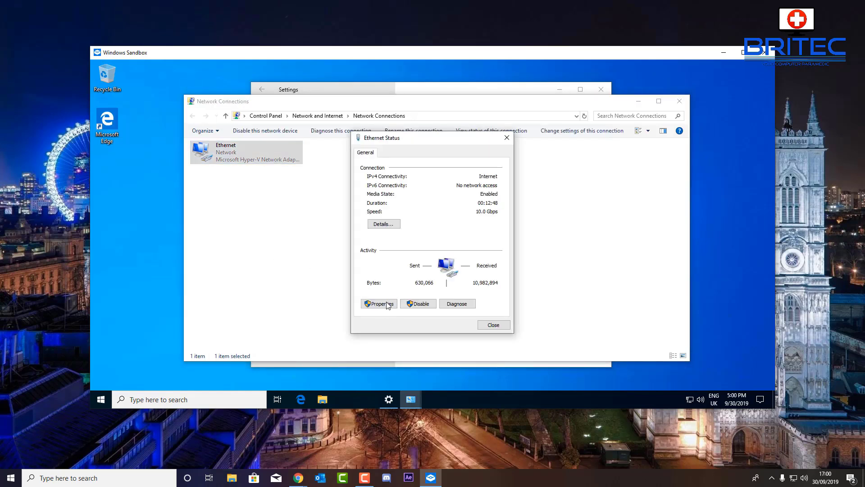
pyautogui.click(380, 305)
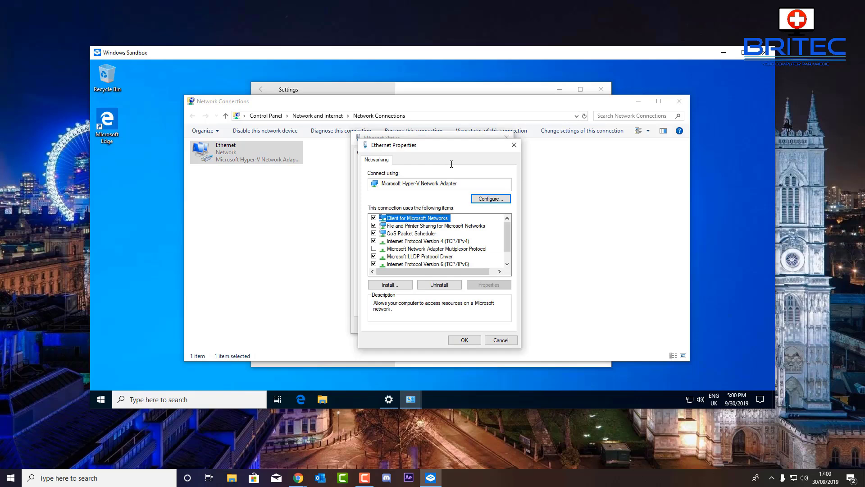
pyautogui.moveTo(454, 152); pyautogui.dragTo(446, 143)
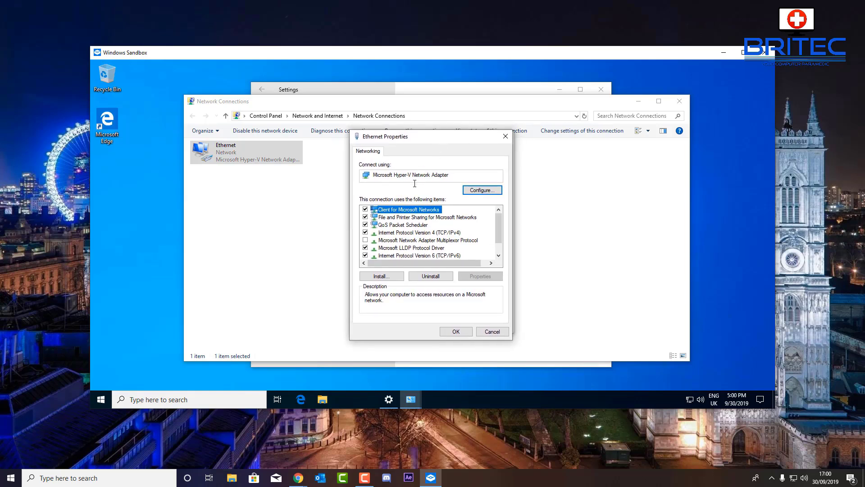
pyautogui.click(413, 233)
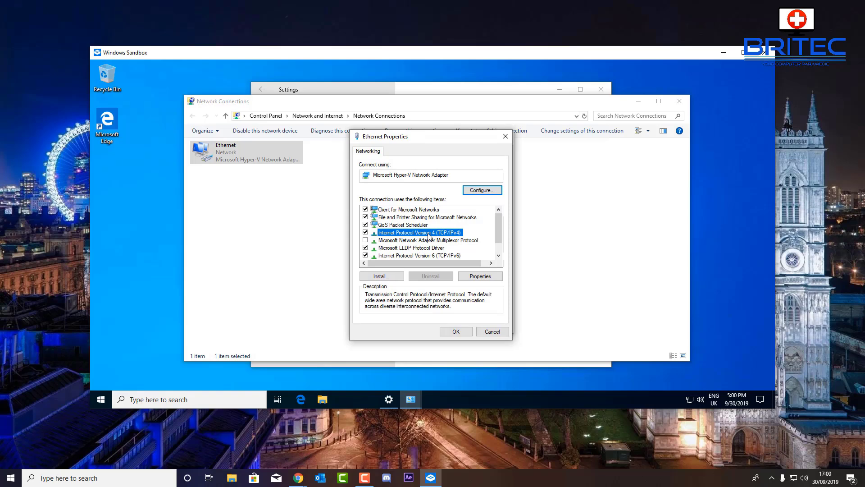
pyautogui.doubleClick(428, 233)
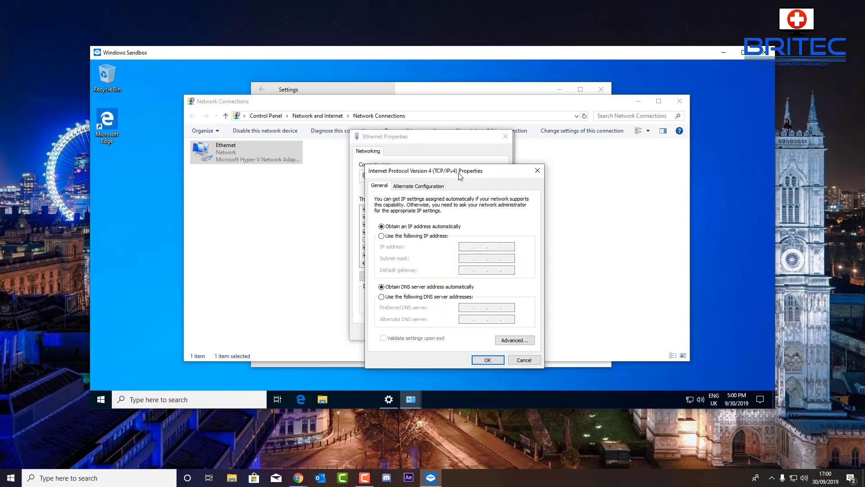
pyautogui.moveTo(447, 147); pyautogui.dragTo(433, 136)
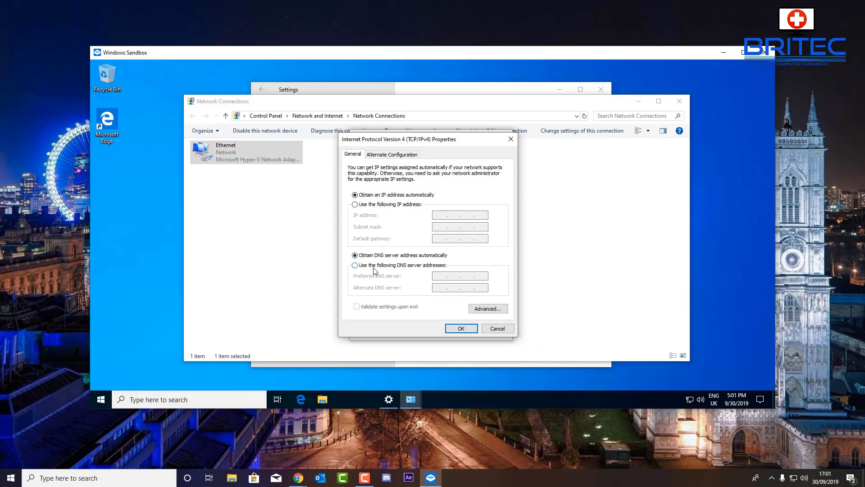
pyautogui.click(355, 266)
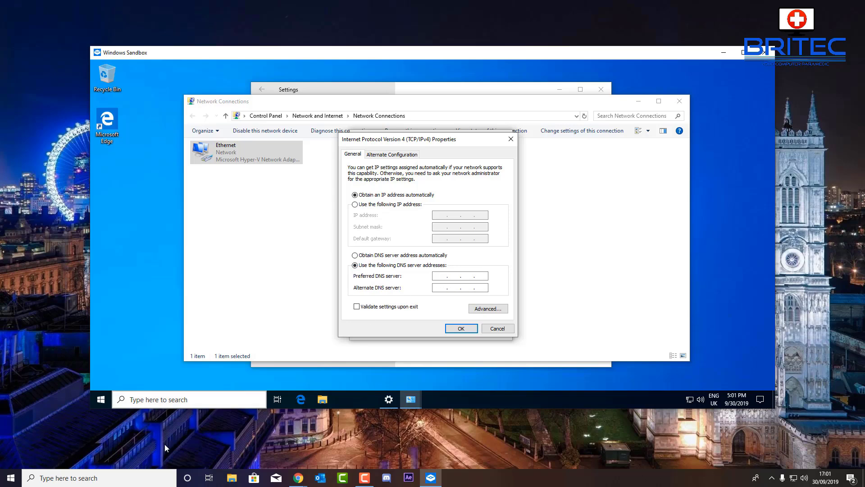
pyautogui.click(128, 481)
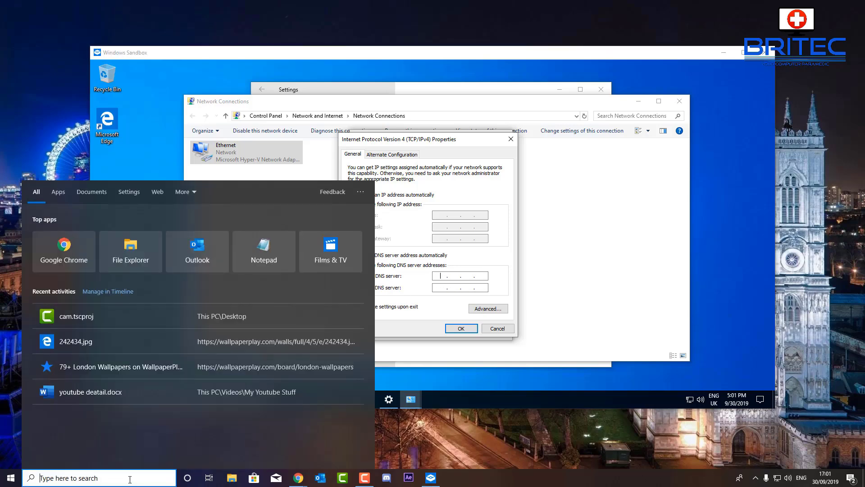
# - Run ipconfig in a host Command Prompt to find gateway 192.168.1.1, then minimize it
pyautogui.write('cmd')
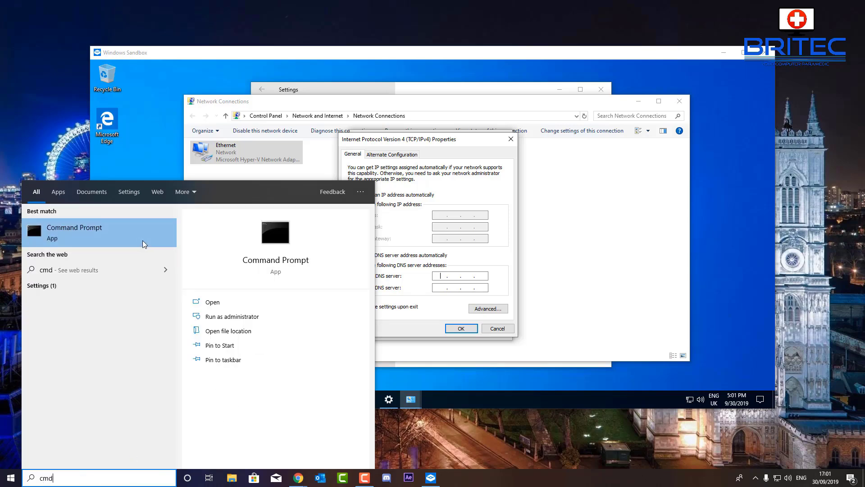
pyautogui.click(131, 237)
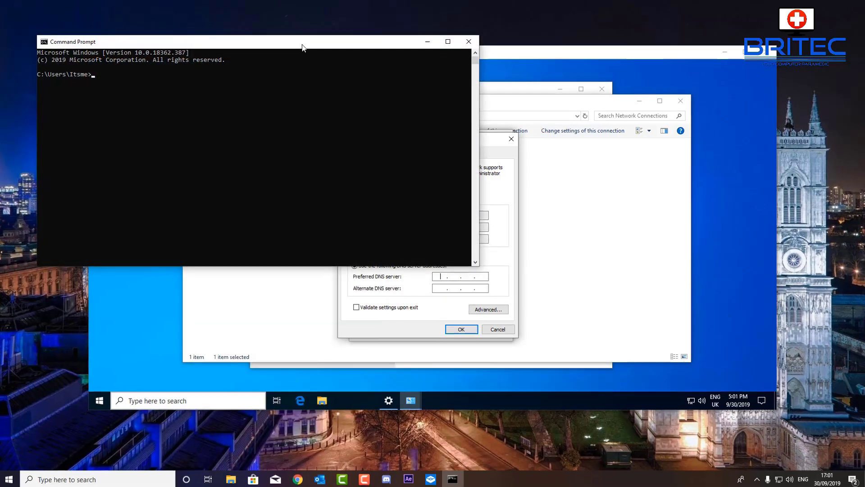
pyautogui.moveTo(303, 42); pyautogui.dragTo(481, 119)
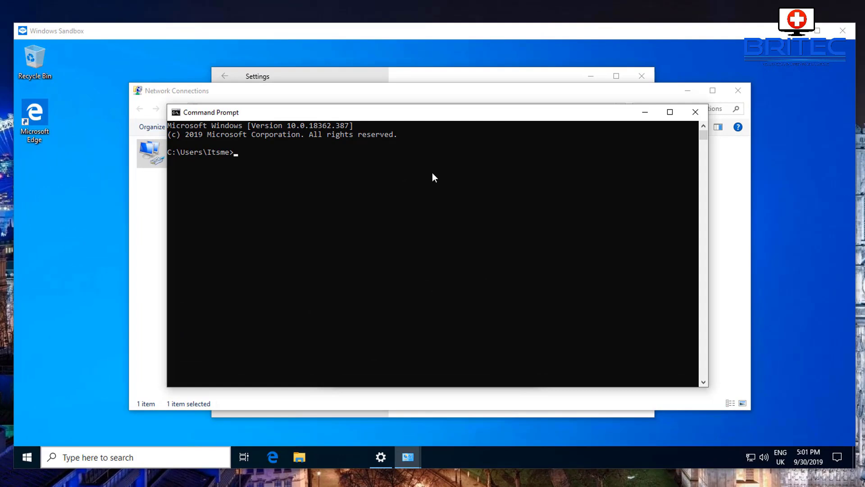
pyautogui.write('ipconfig')
pyautogui.press('Return')
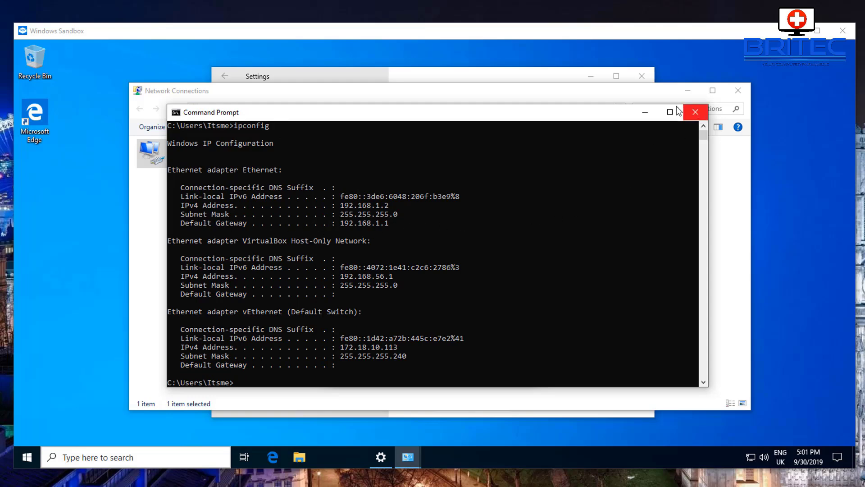
pyautogui.click(645, 112)
pyautogui.click(449, 305)
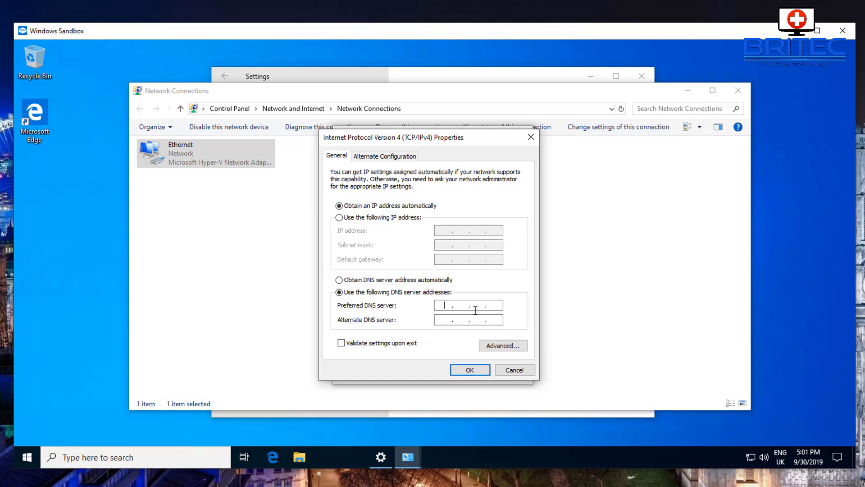
# - Enter 192.168.1.1 as preferred DNS, confirm both property dialogs, and close Ethernet Status
pyautogui.write('192 . 168 . 1 . 1')
pyautogui.click(470, 369)
pyautogui.click(463, 373)
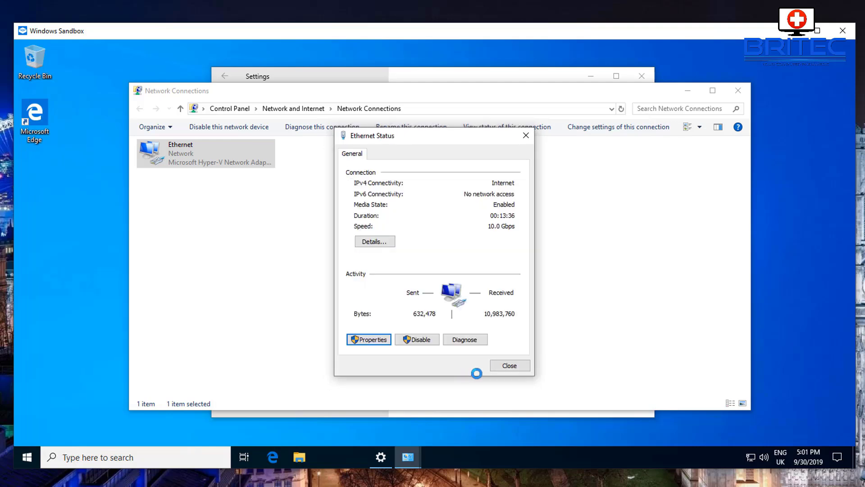
pyautogui.click(496, 366)
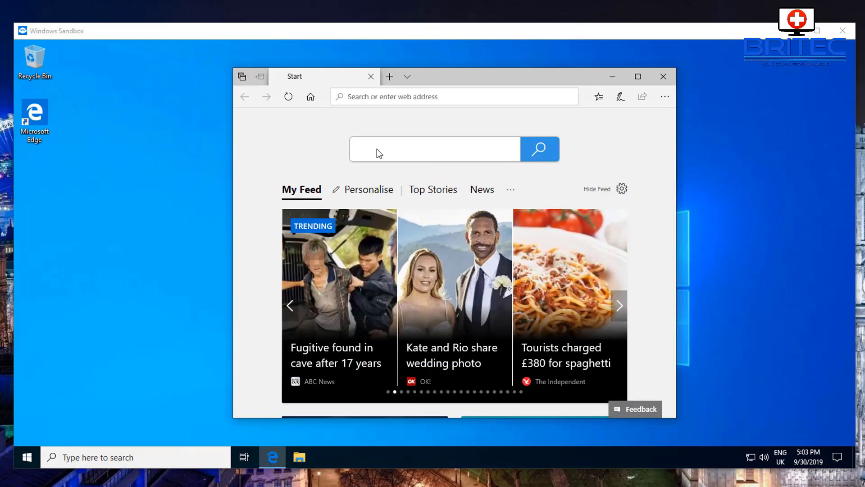
pyautogui.click(376, 150)
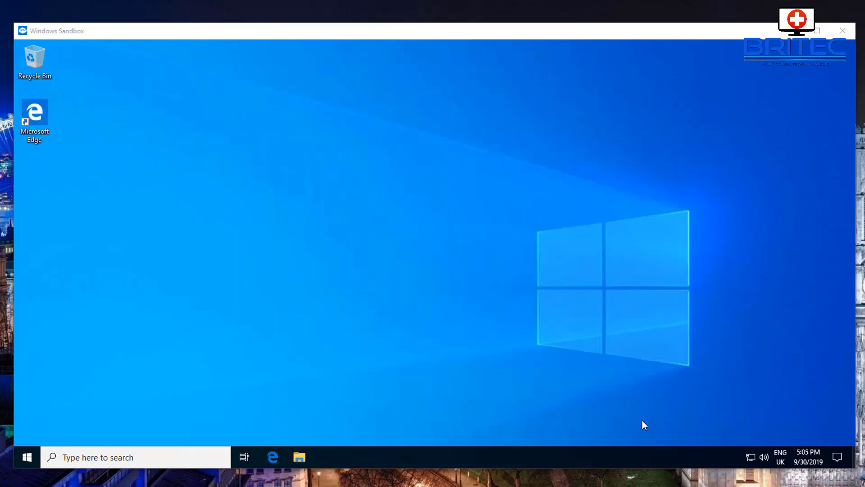
pyautogui.click(753, 459)
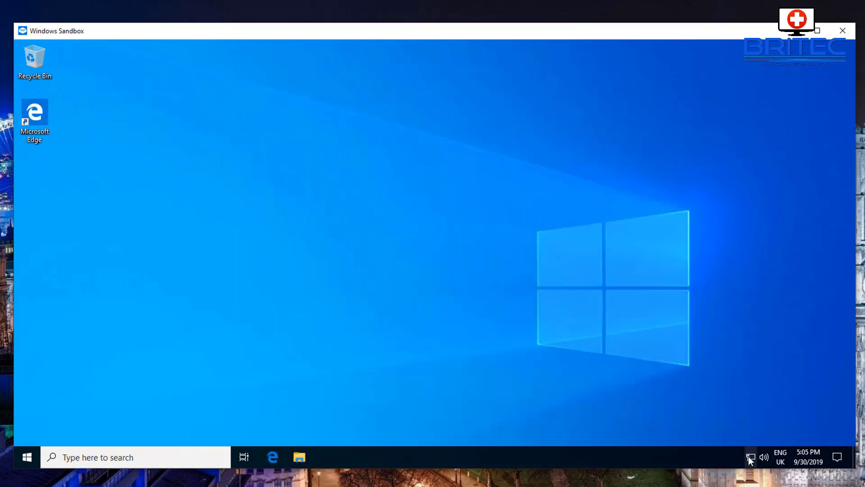
pyautogui.click(749, 456)
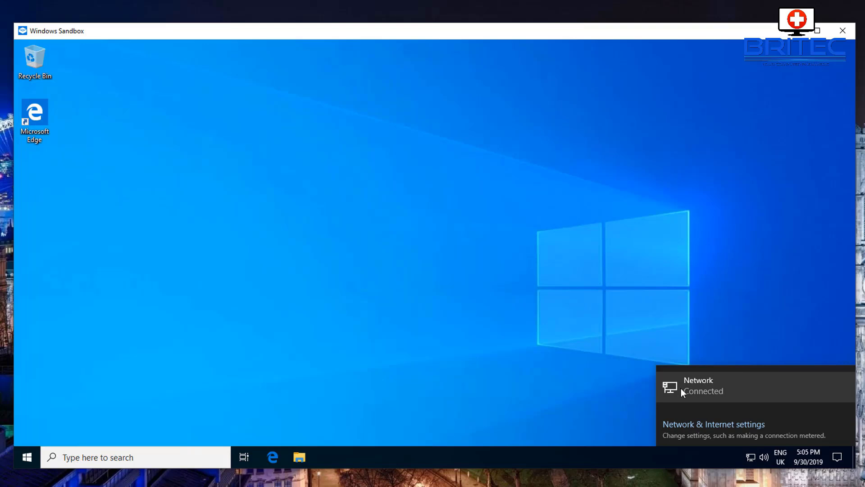
pyautogui.click(601, 400)
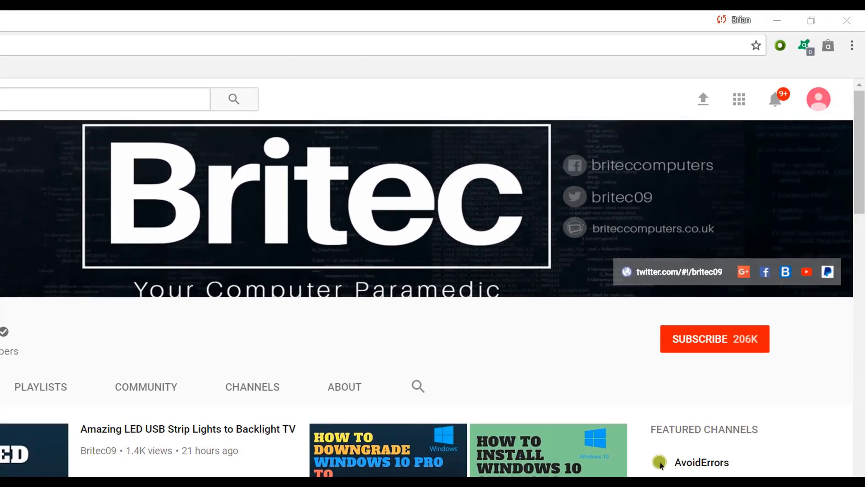
# - Subscribe to the Britec channel so the button reads Subscribed 206K
pyautogui.click(726, 348)
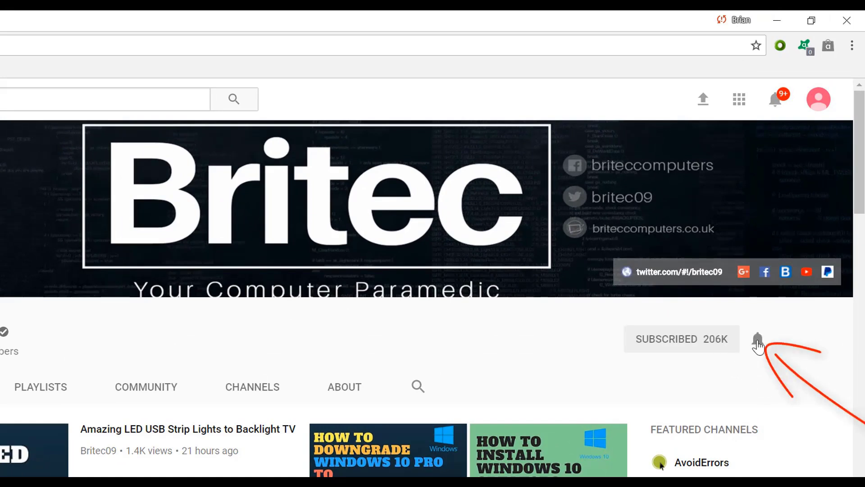